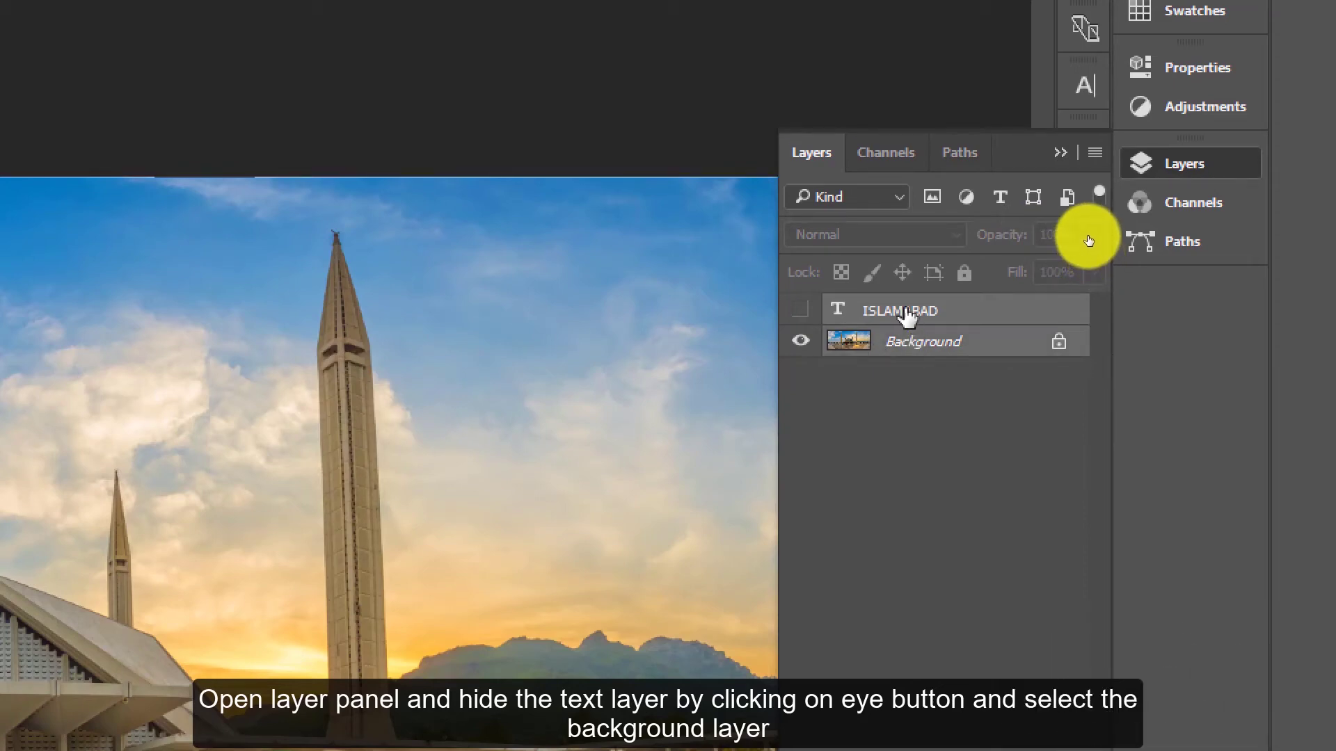
Make the Background layer the only selected layer and collapse the Layers panel.
left_click(910, 325)
left_click(912, 347)
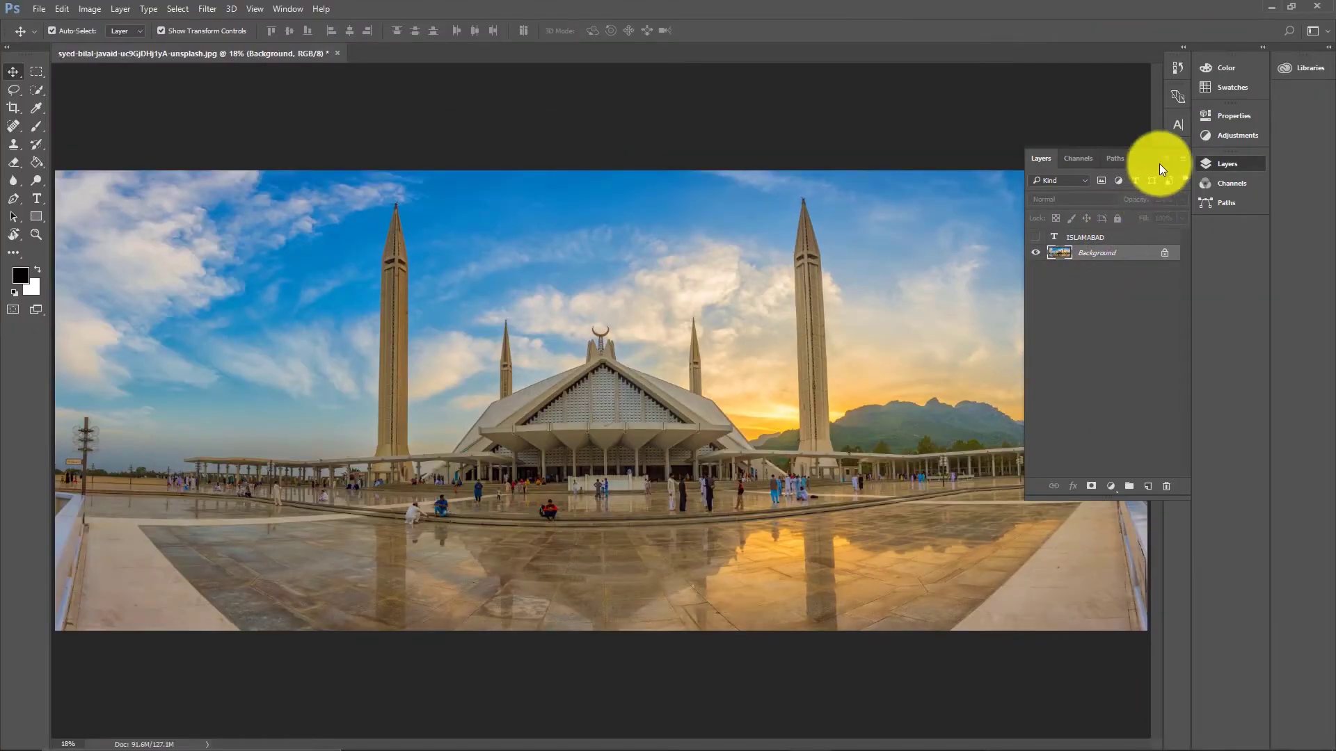
left_click(1161, 159)
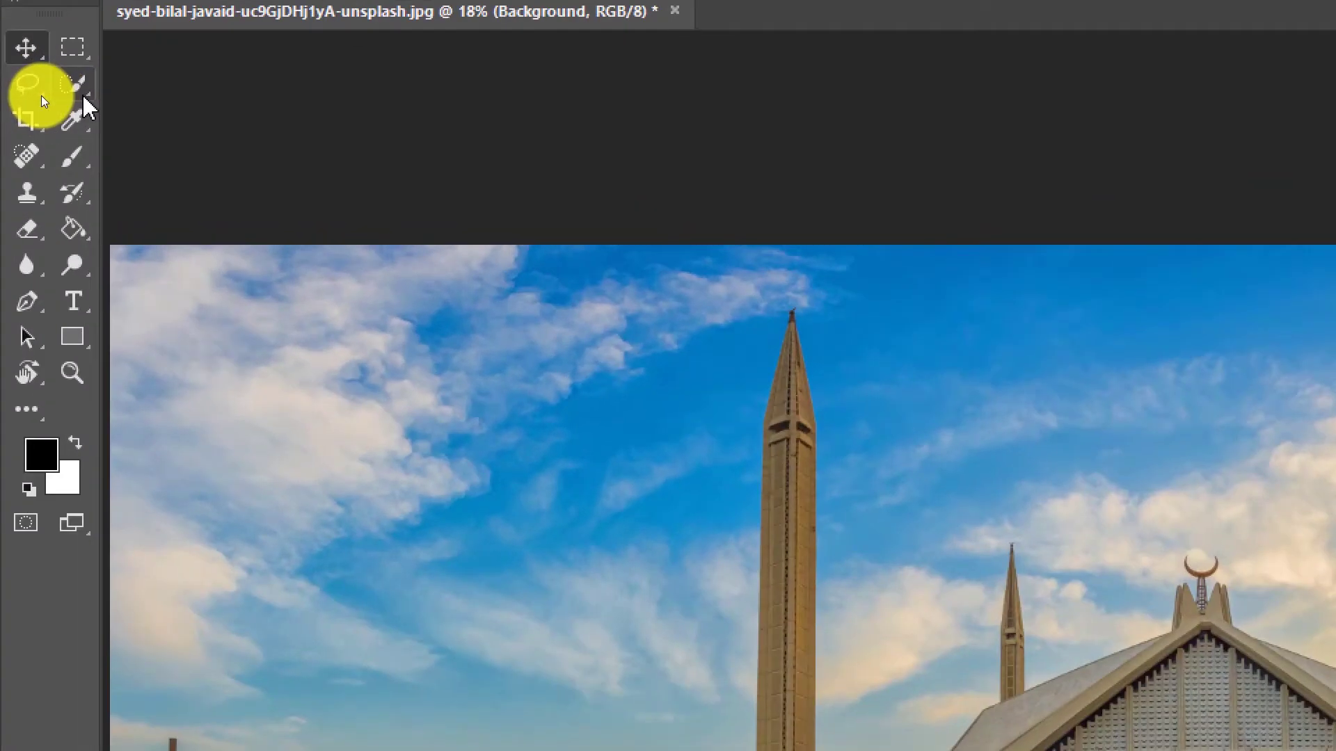
Select the two tall outer minarets with the Quick Selection Tool, using a brush size of 150.
left_click(83, 96)
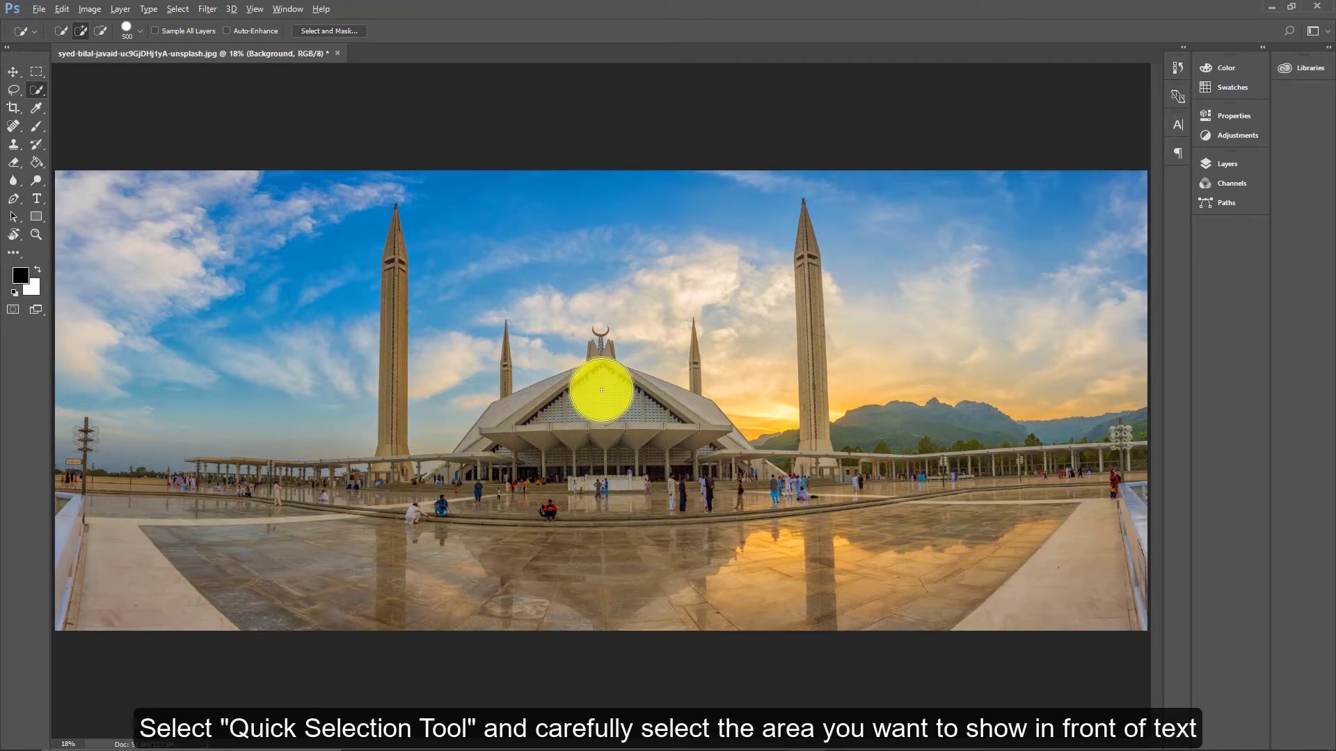
scroll(601, 390, "up", 6)
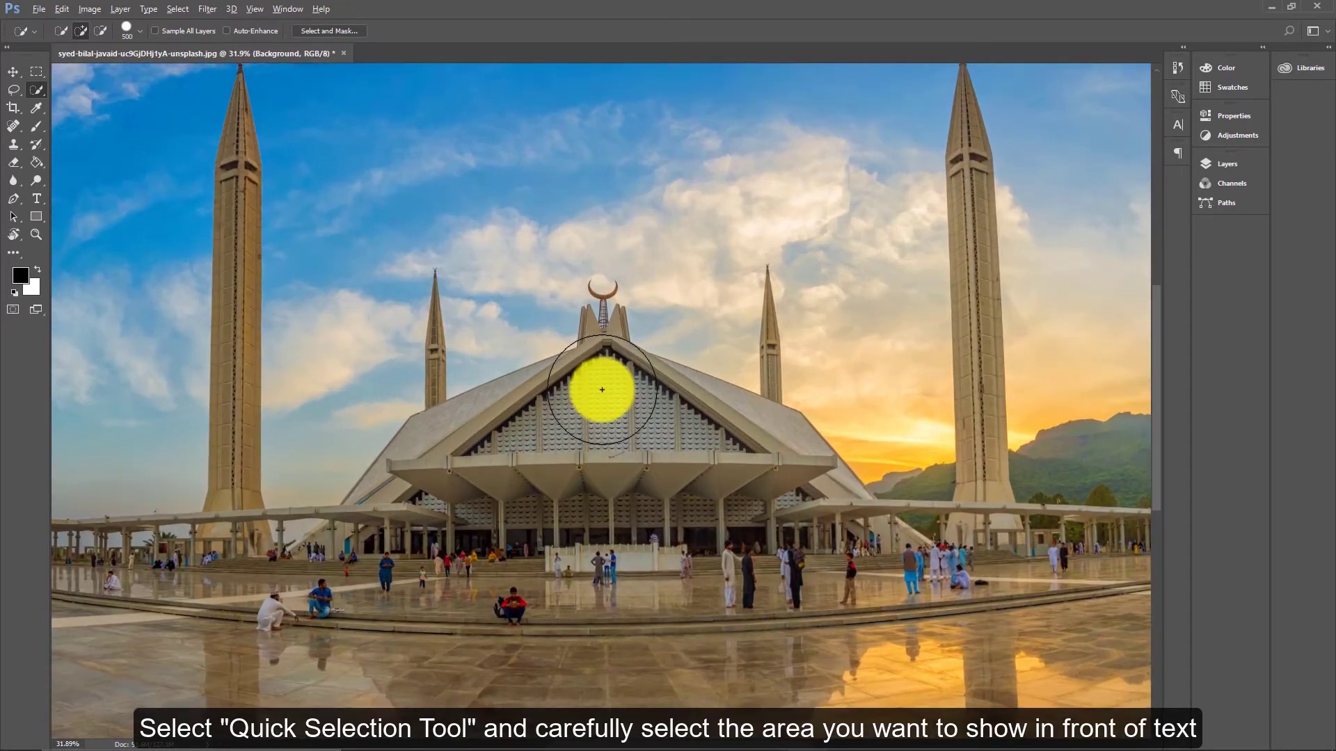
scroll(602, 389, "up", 2)
scroll(602, 390, "up", 5)
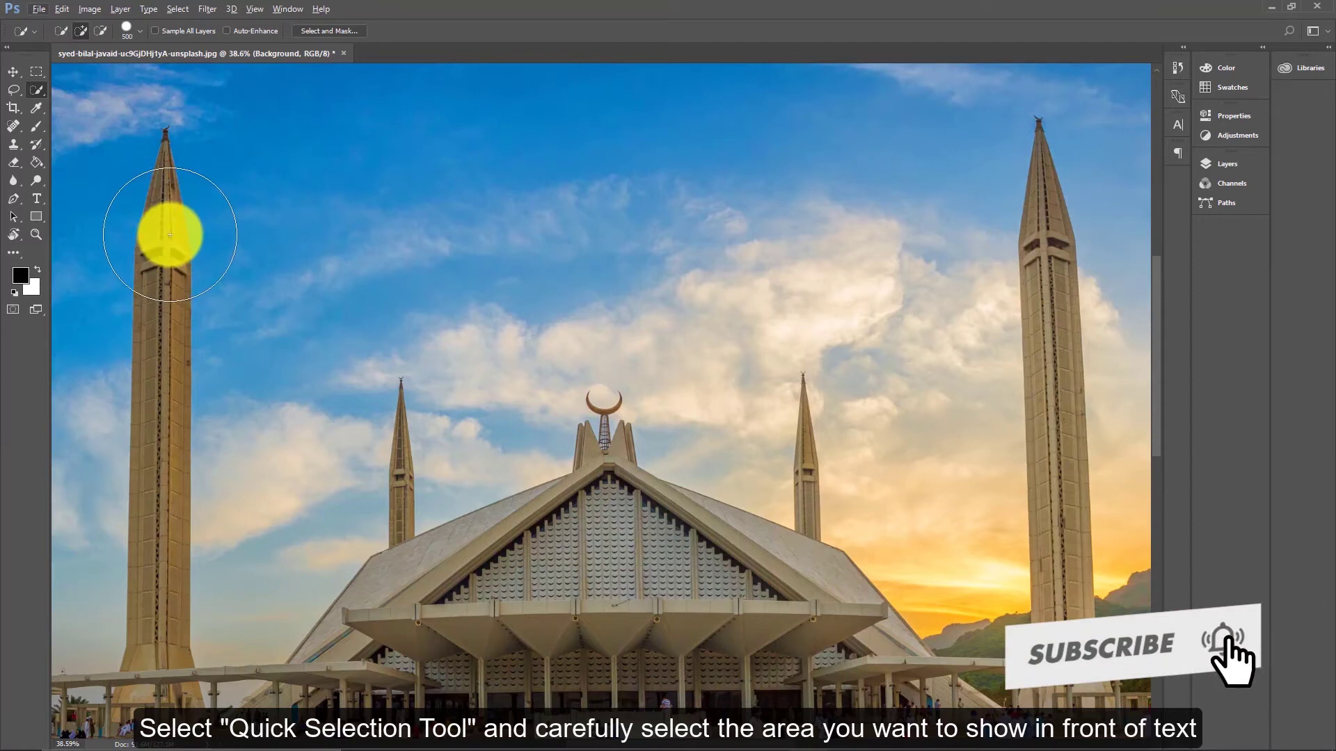
key("bracketleft")
key("bracketleft")
key("bracketleft")
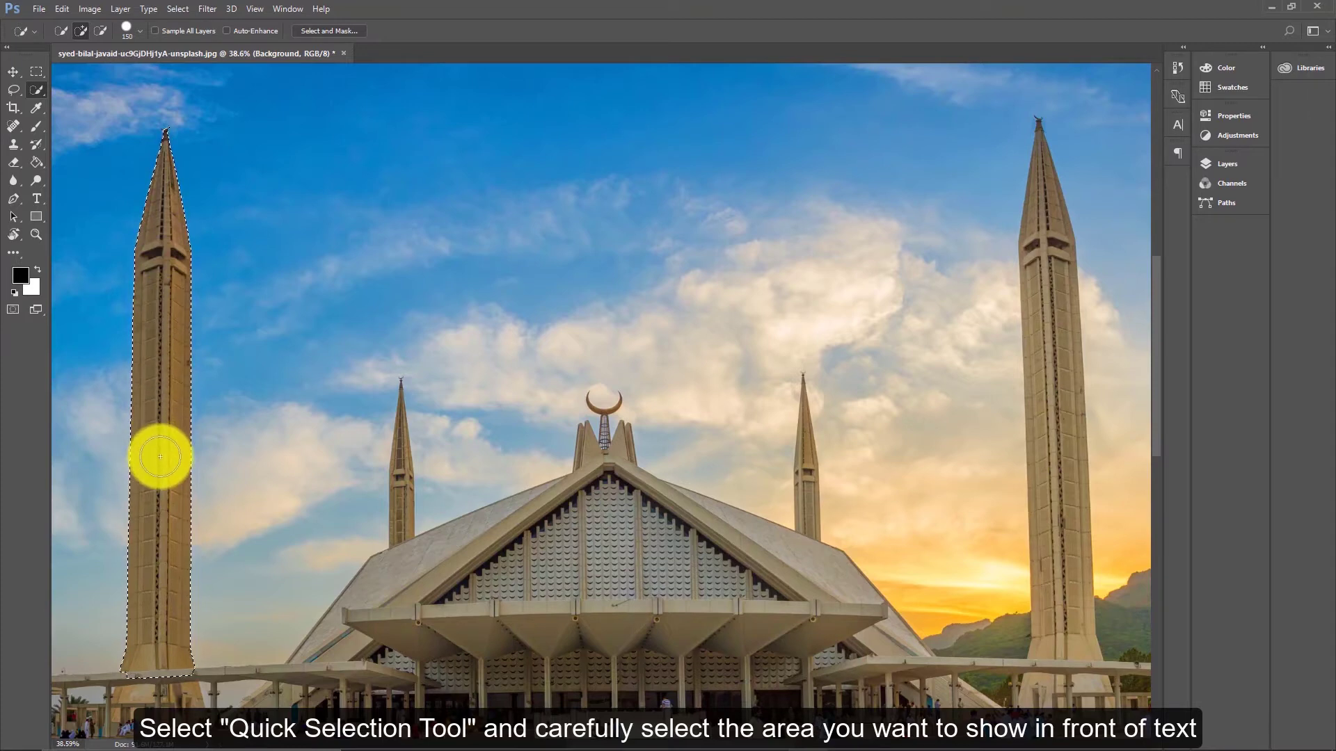
left_click(1062, 553)
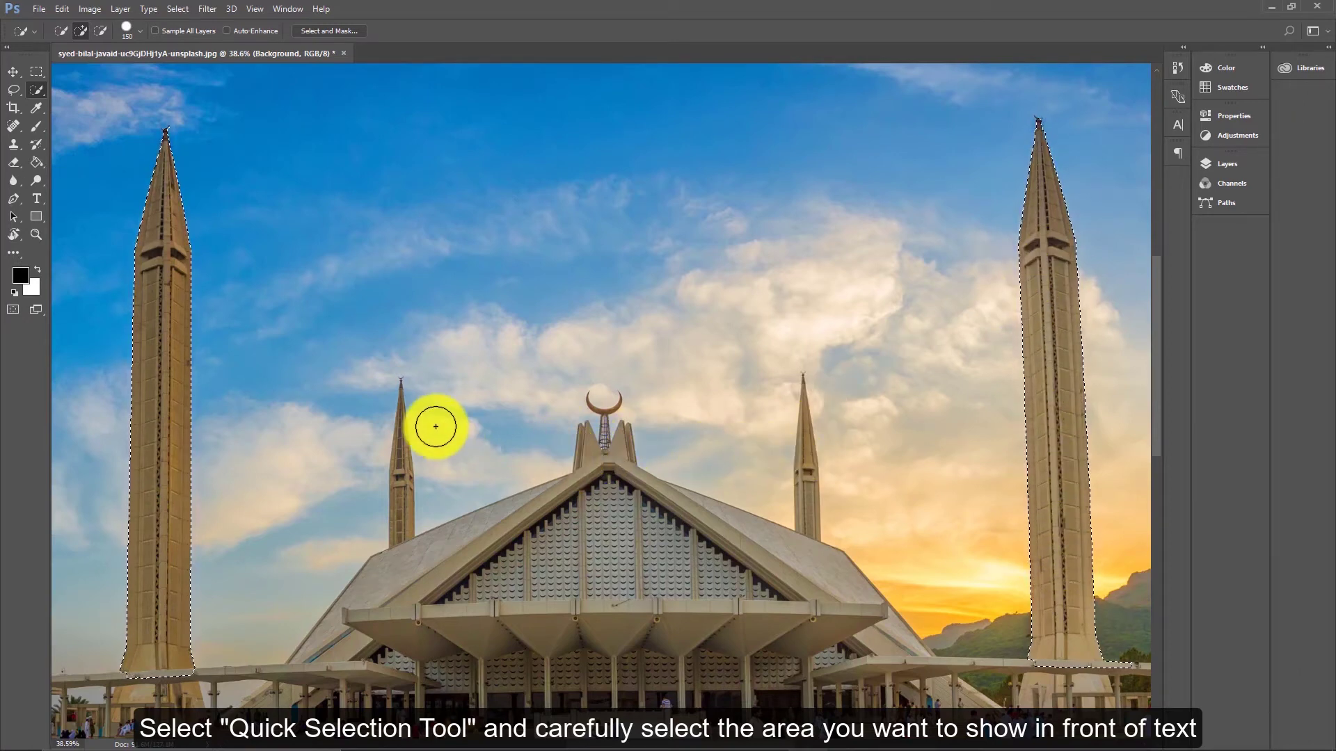
Add the shaft of the small left minaret to the selection, using a brush size of 70.
scroll(411, 421, "up", 4)
scroll(381, 429, "up", 4)
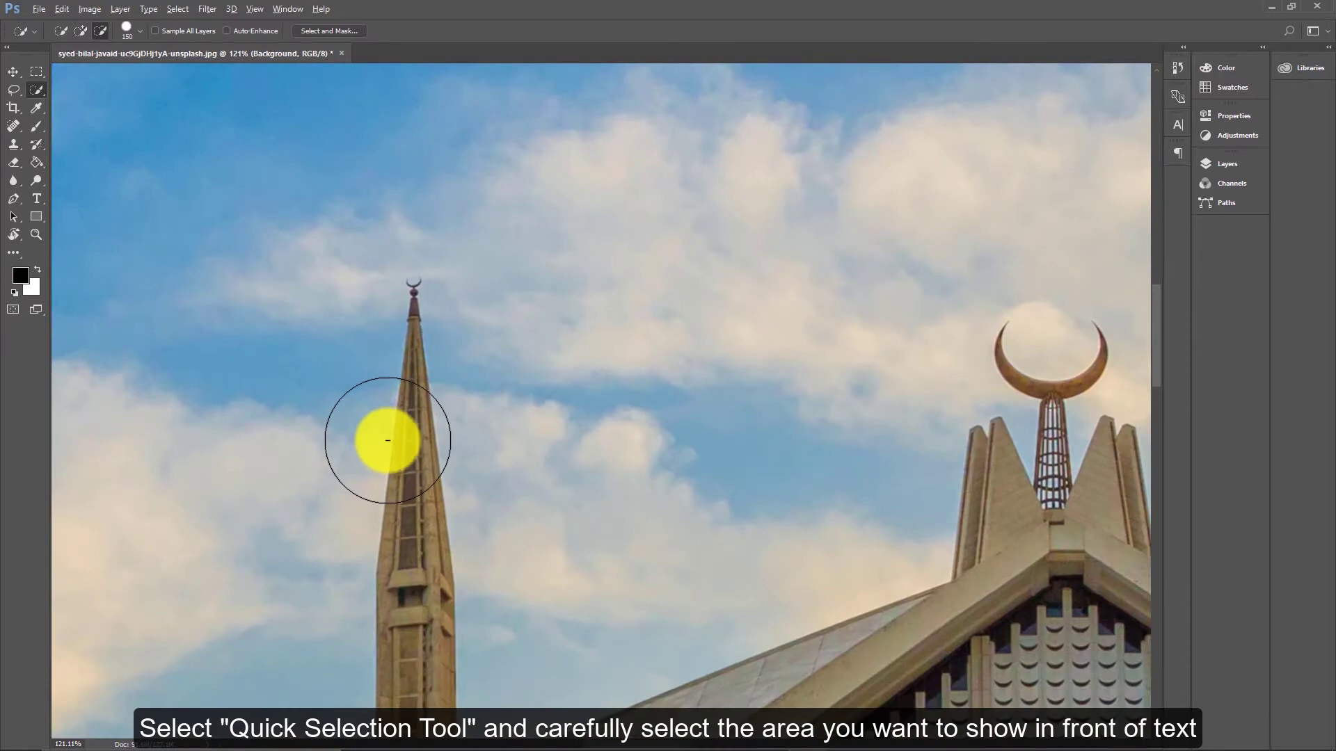
key("bracketleft")
key("bracketleft")
key("bracketleft")
key("bracketleft")
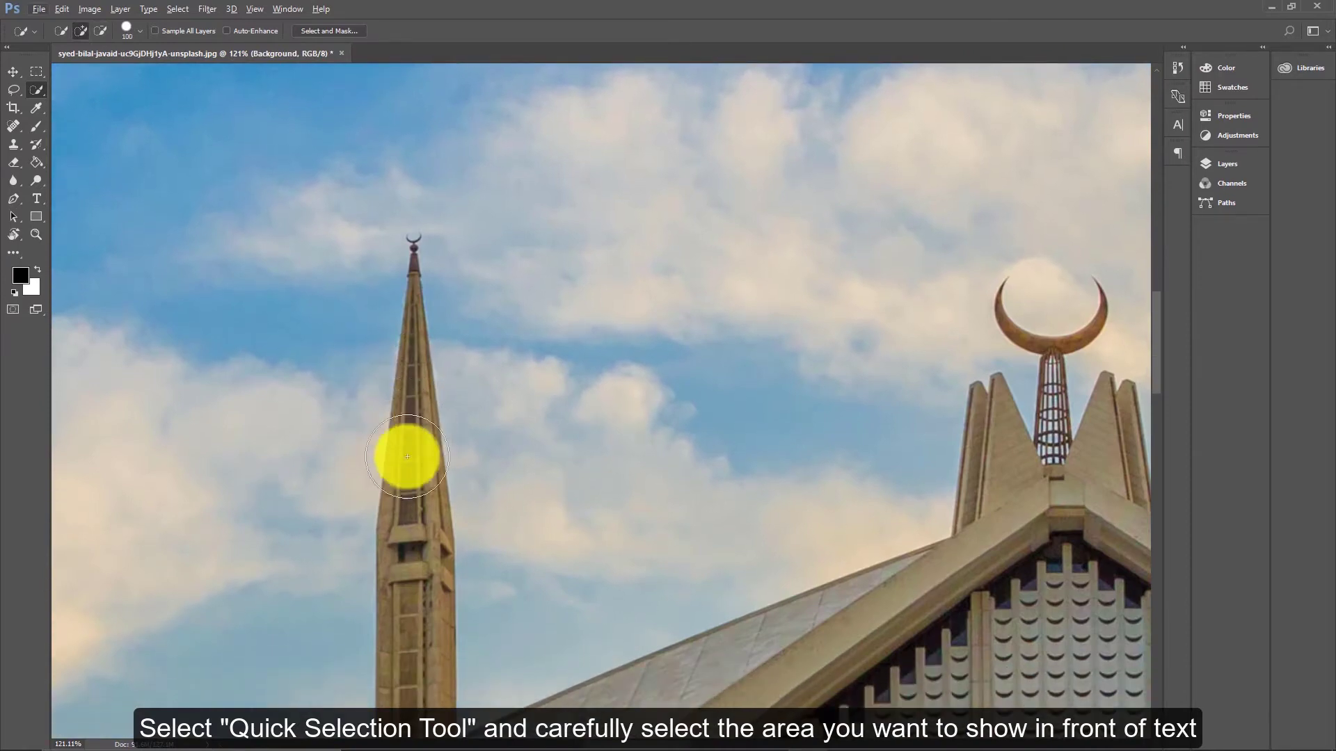
left_click_drag(412, 493, 422, 633)
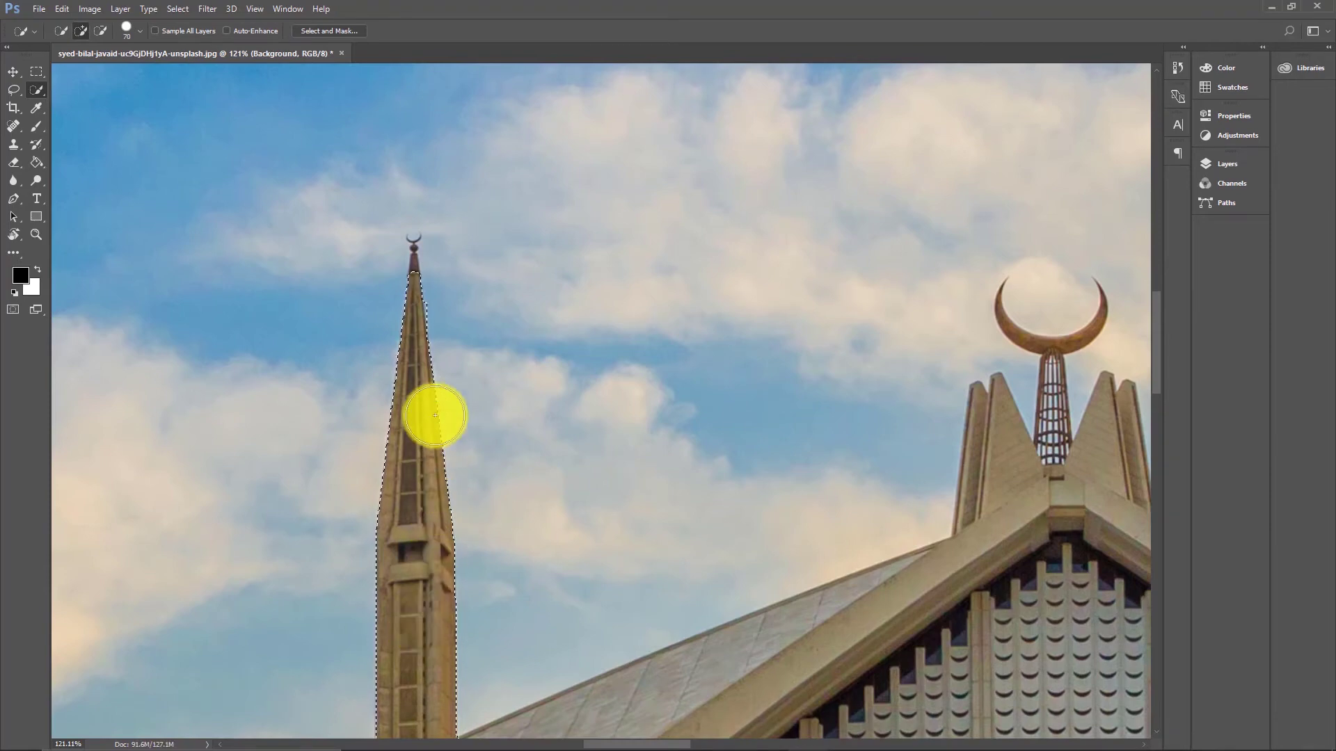
Extend the selection up the small left minaret's spire to the ball below its crescent, using a much smaller brush.
scroll(417, 263, "up", 6)
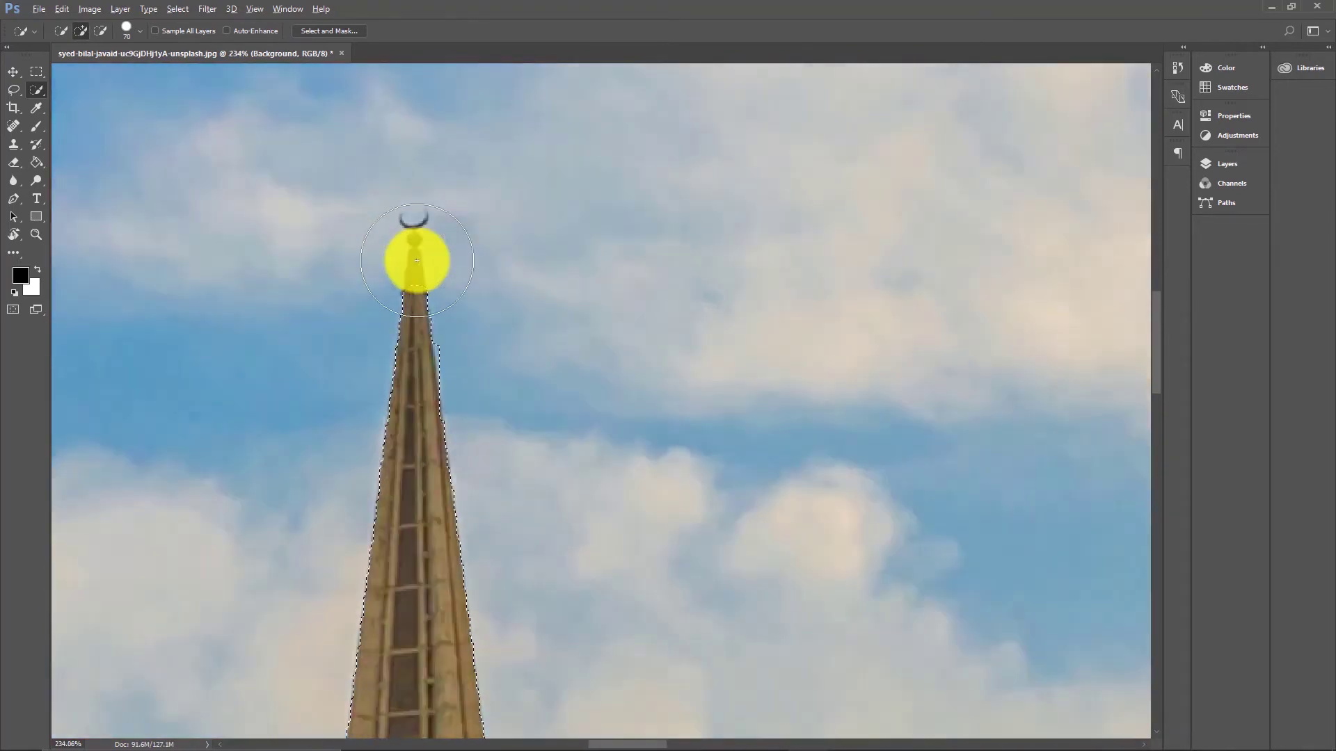
scroll(418, 261, "up", 2)
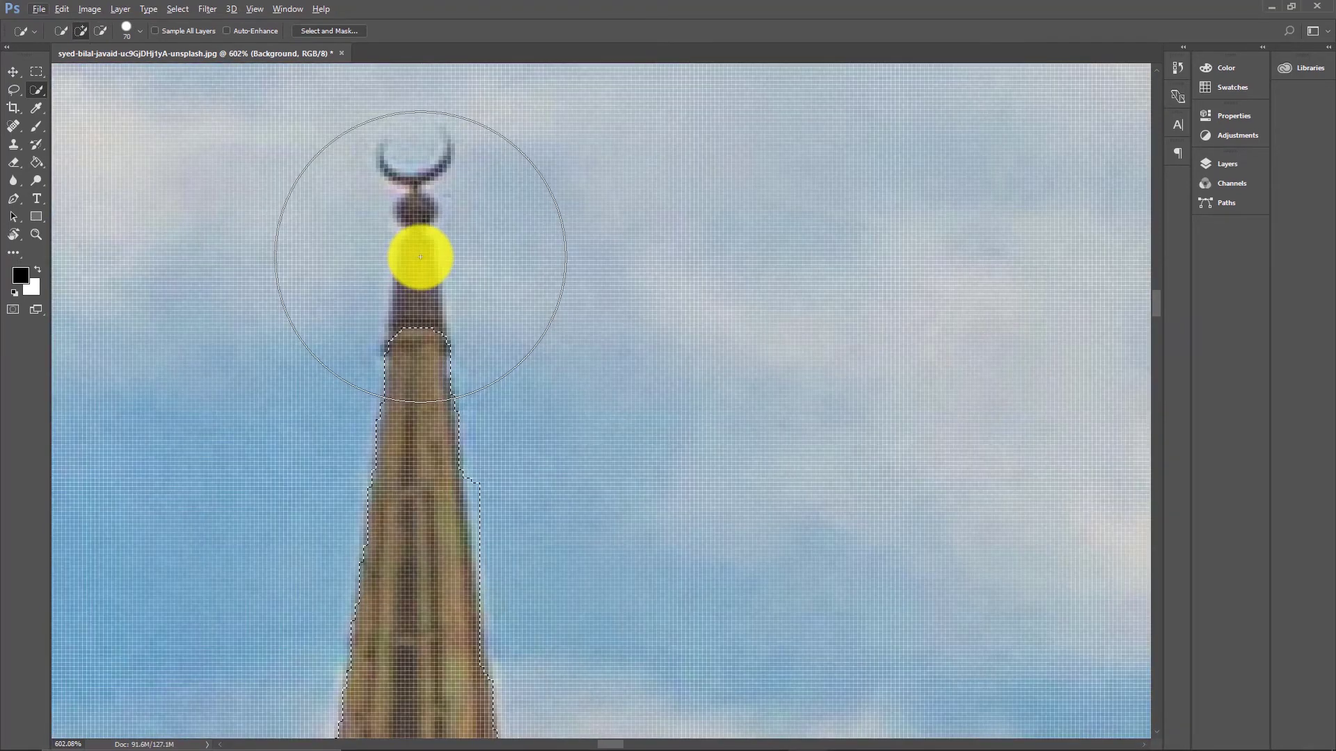
key("bracketleft")
key("bracketleft")
key("bracketleft")
key("bracketleft")
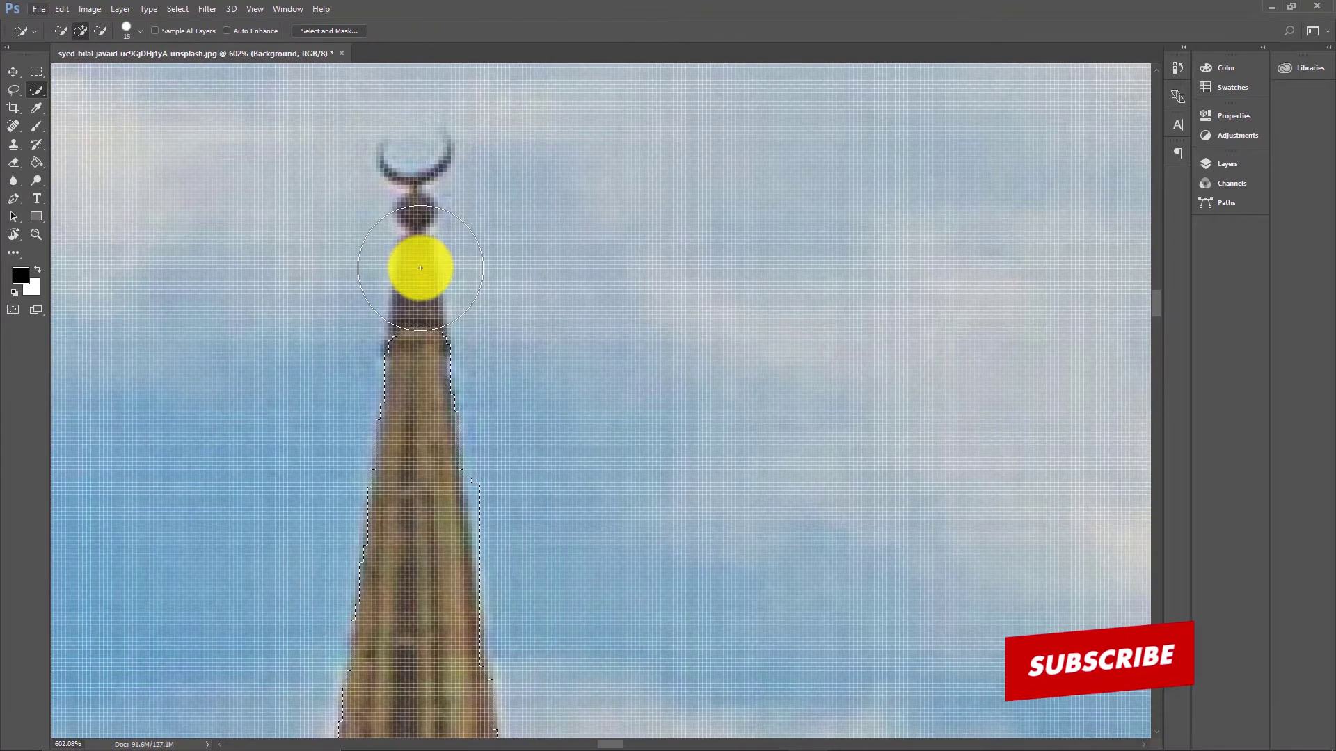
left_click(419, 277)
left_click_drag(418, 284, 414, 209)
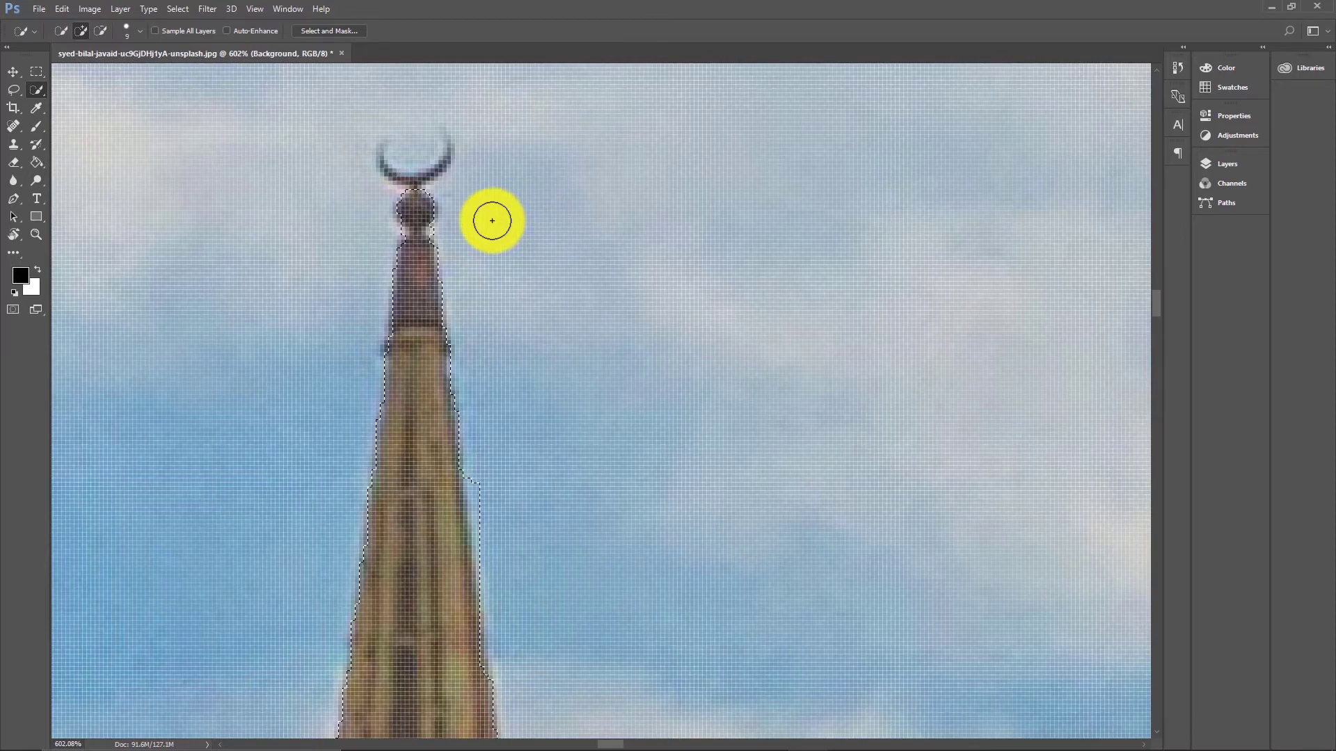
Add the small right minaret to the selection, from its base on the roof up to its spire.
scroll(491, 220, "down", 10)
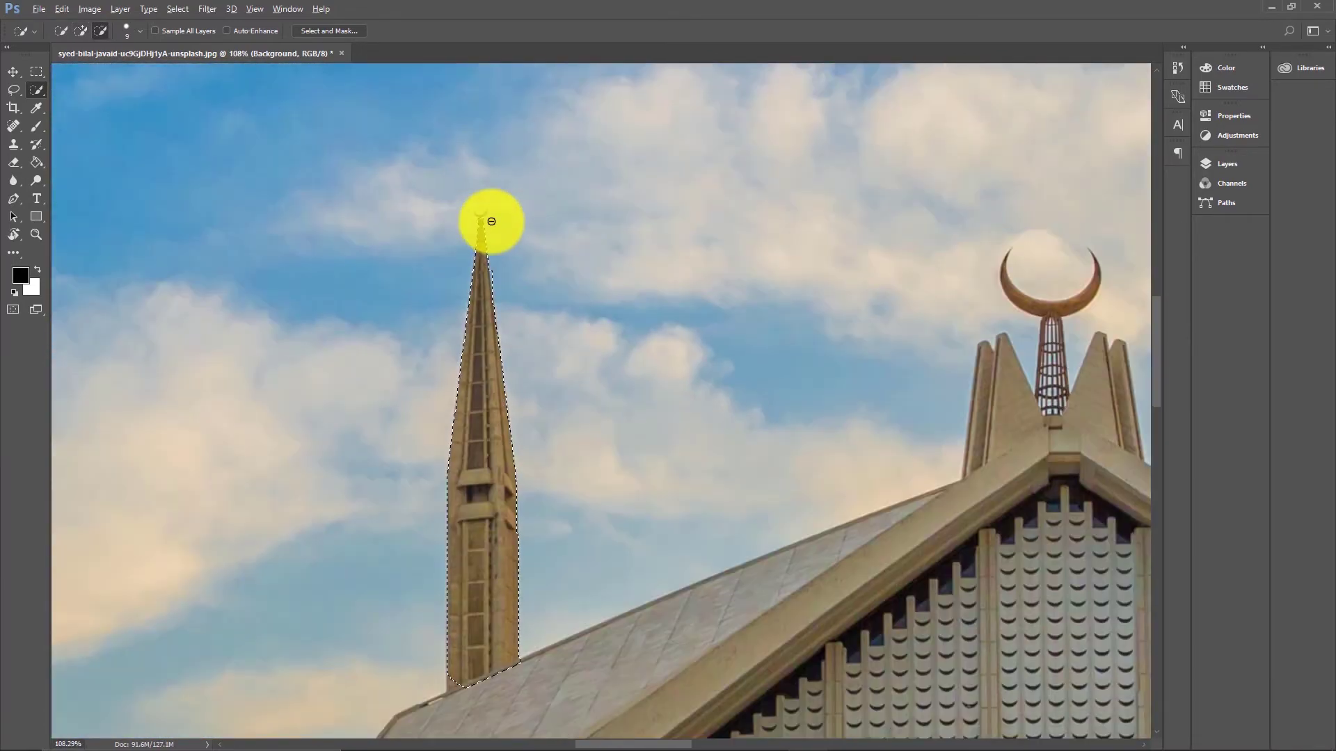
scroll(492, 220, "down", 6)
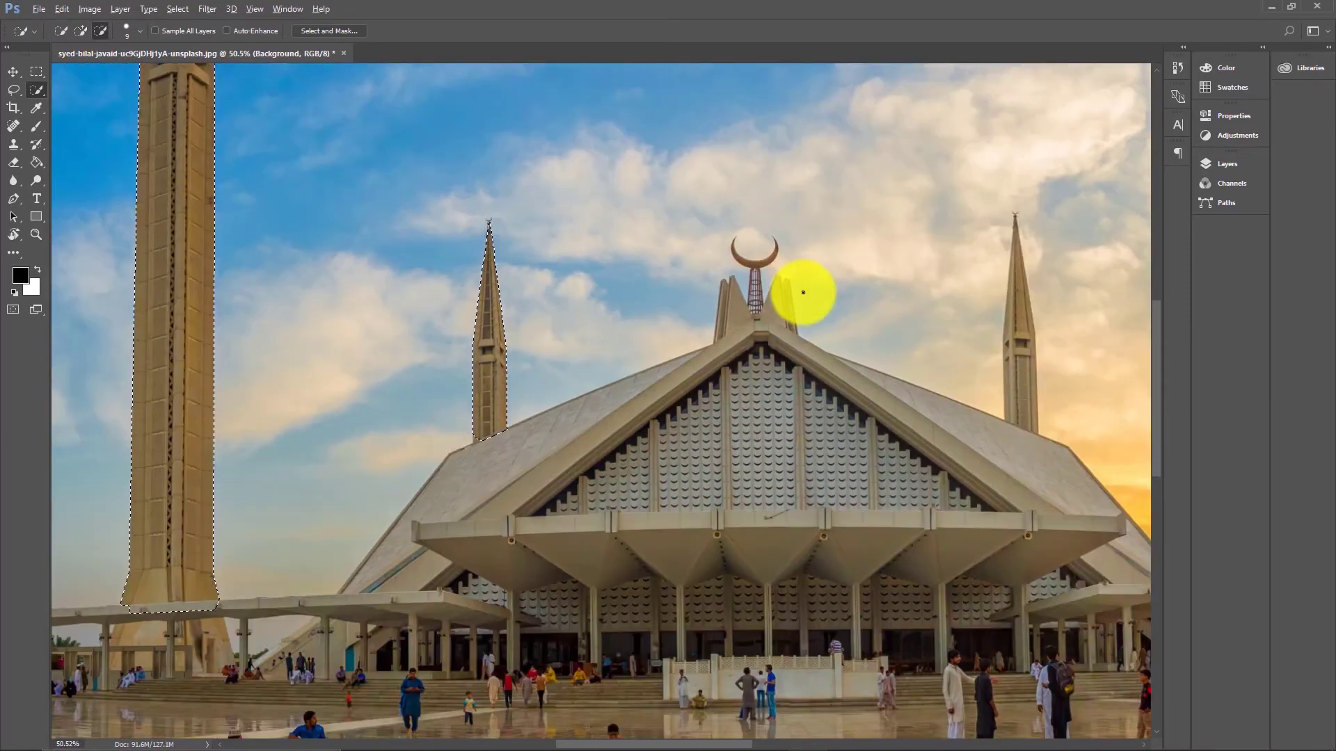
left_click_drag(1015, 403, 1020, 360)
left_click_drag(1016, 266, 1016, 266)
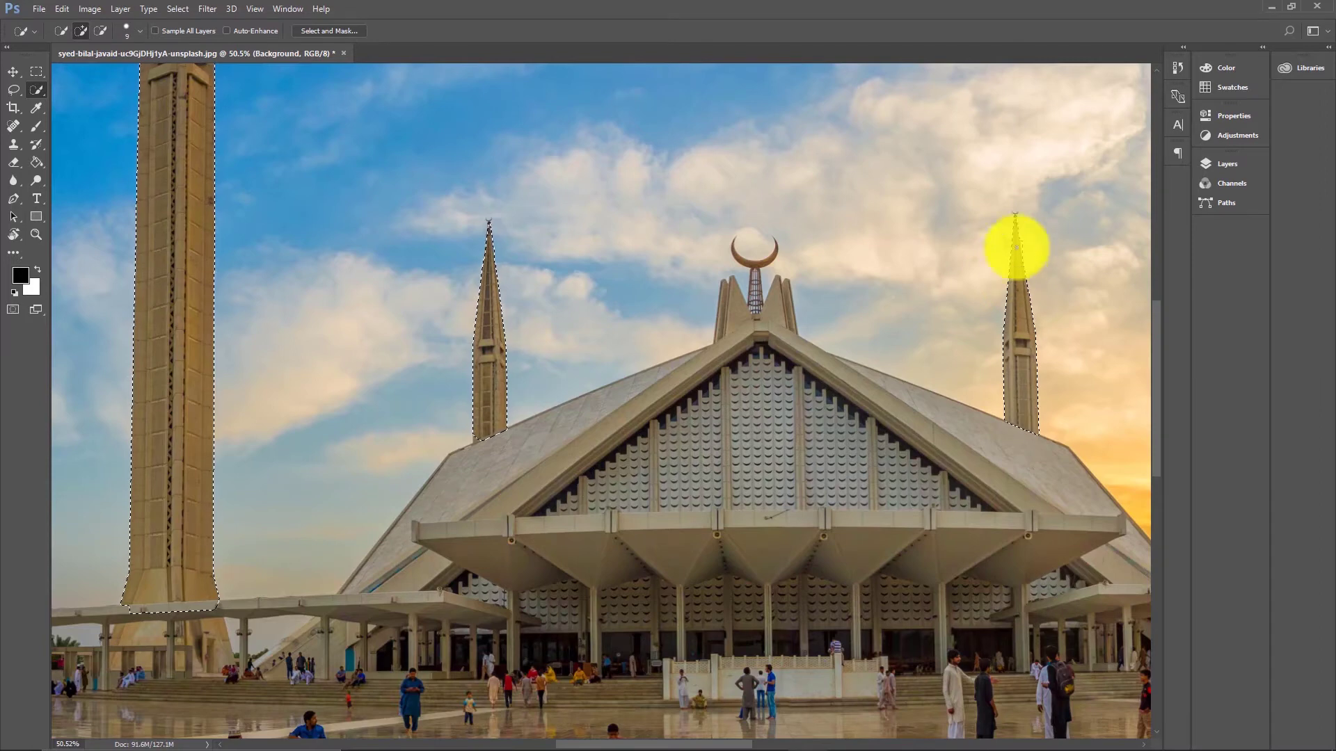
Include the ball atop the small right minaret in the selection and trim the excess sky along the spire's right edge.
scroll(1017, 214, "up", 5)
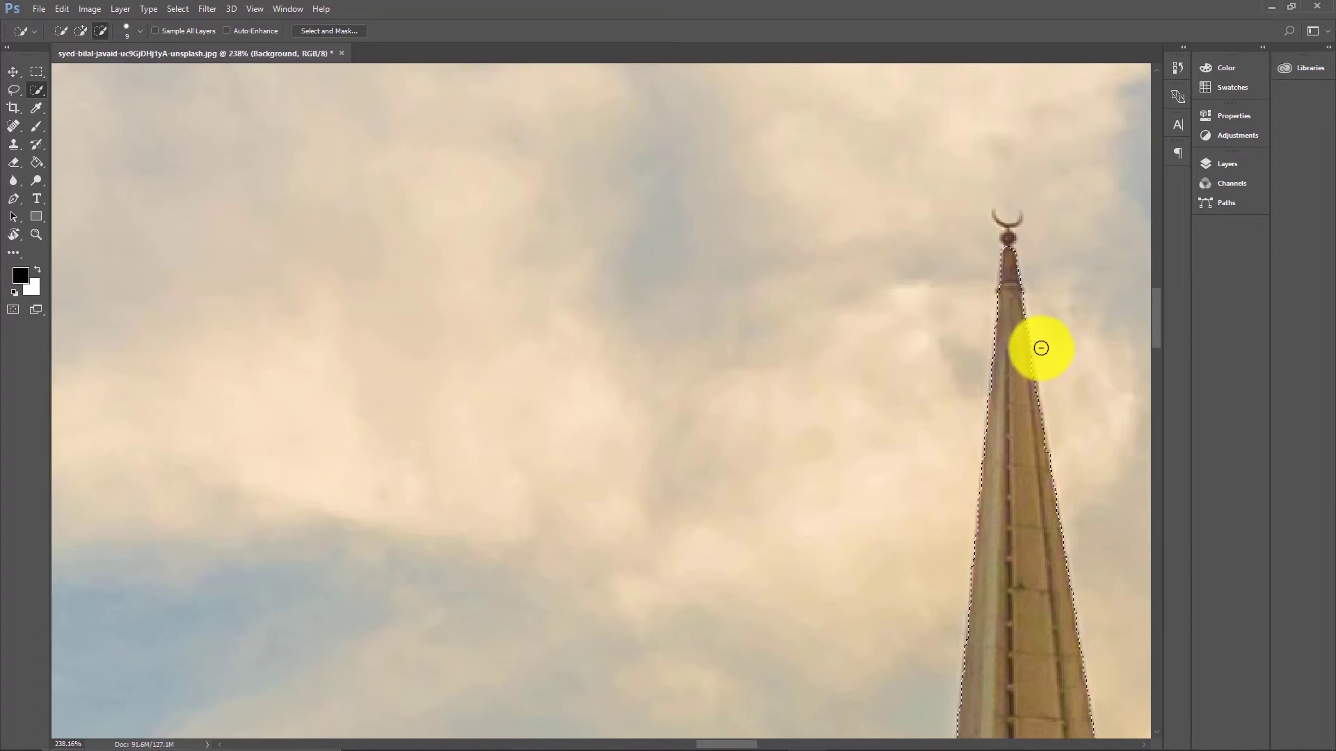
left_click(1008, 241)
left_click(996, 396)
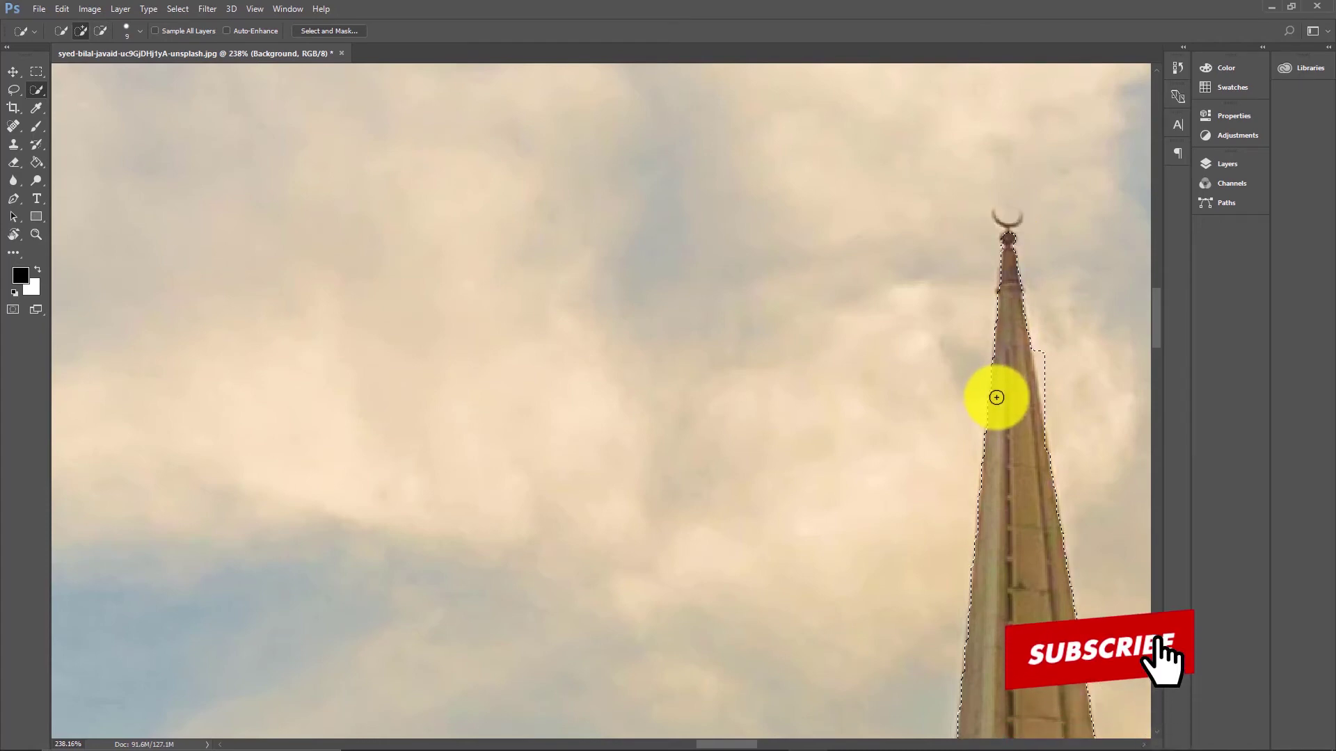
left_click_drag(1042, 352, 1050, 382)
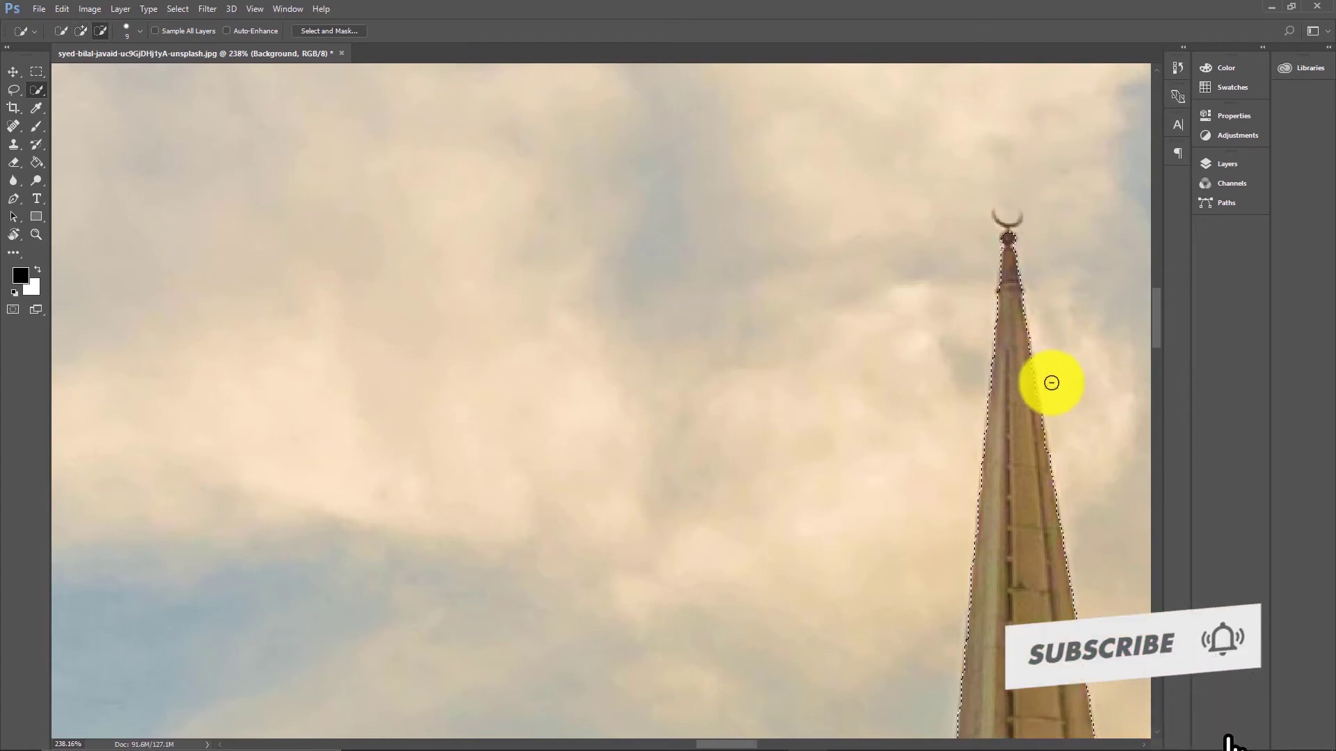
Add the central crescent, its lattice post and the concrete fins at the roof peak to the selection.
scroll(775, 397, "down", 6)
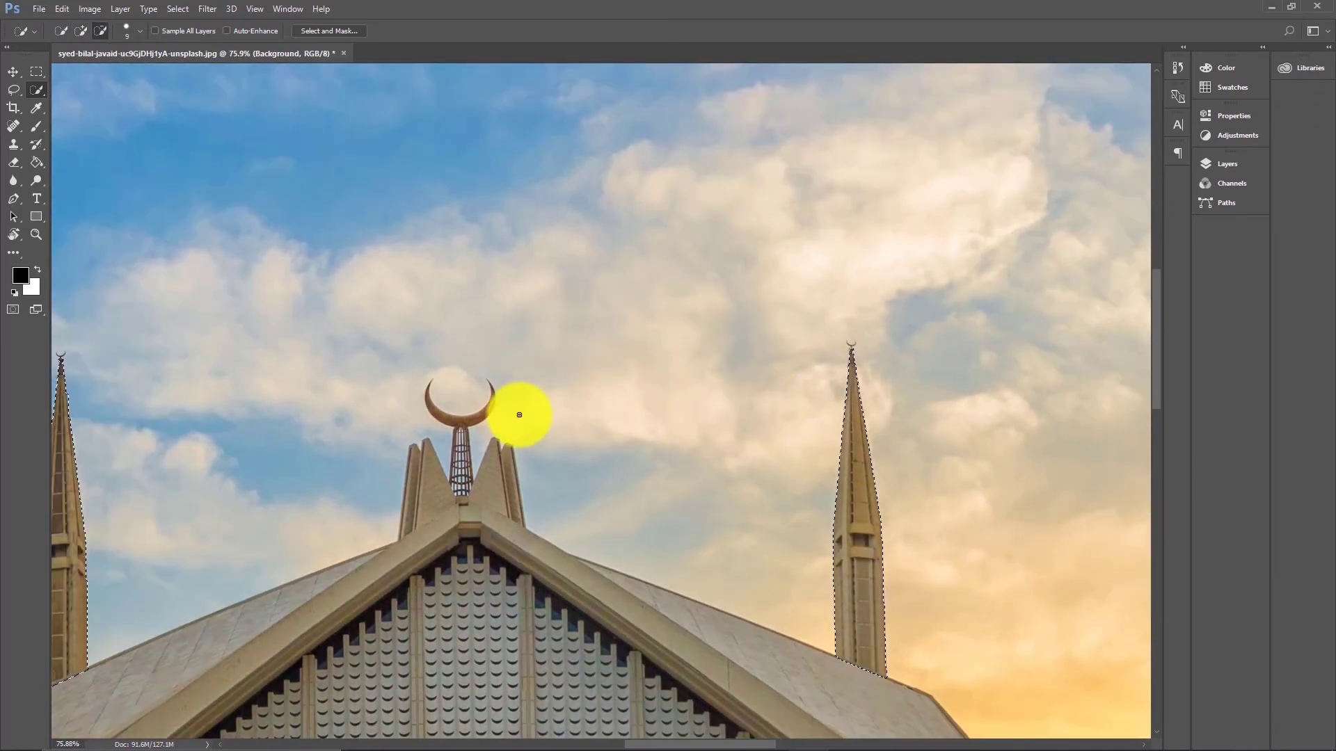
scroll(508, 410, "up", 2)
scroll(427, 401, "up", 2)
scroll(427, 400, "up", 2)
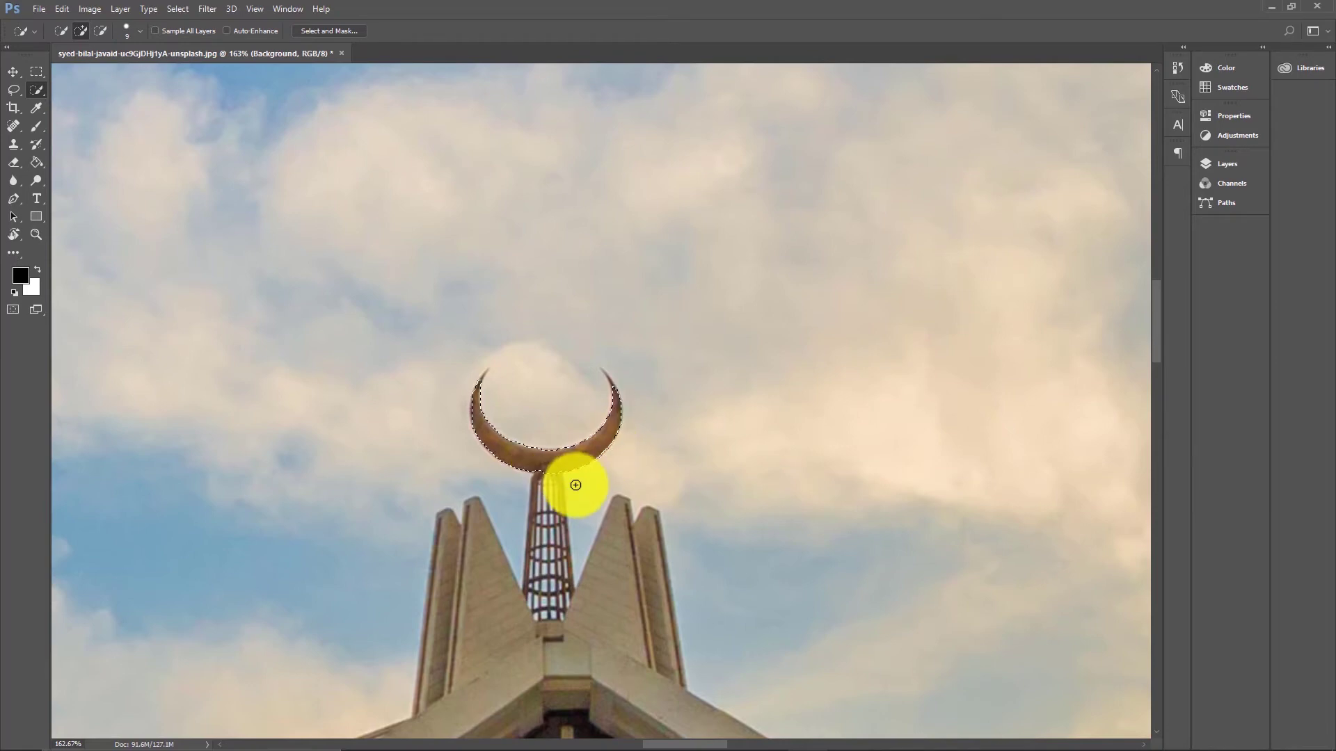
mouse_move(475, 567)
left_mouse_down()
mouse_move(472, 645)
mouse_move(513, 555)
mouse_move(574, 571)
left_mouse_up()
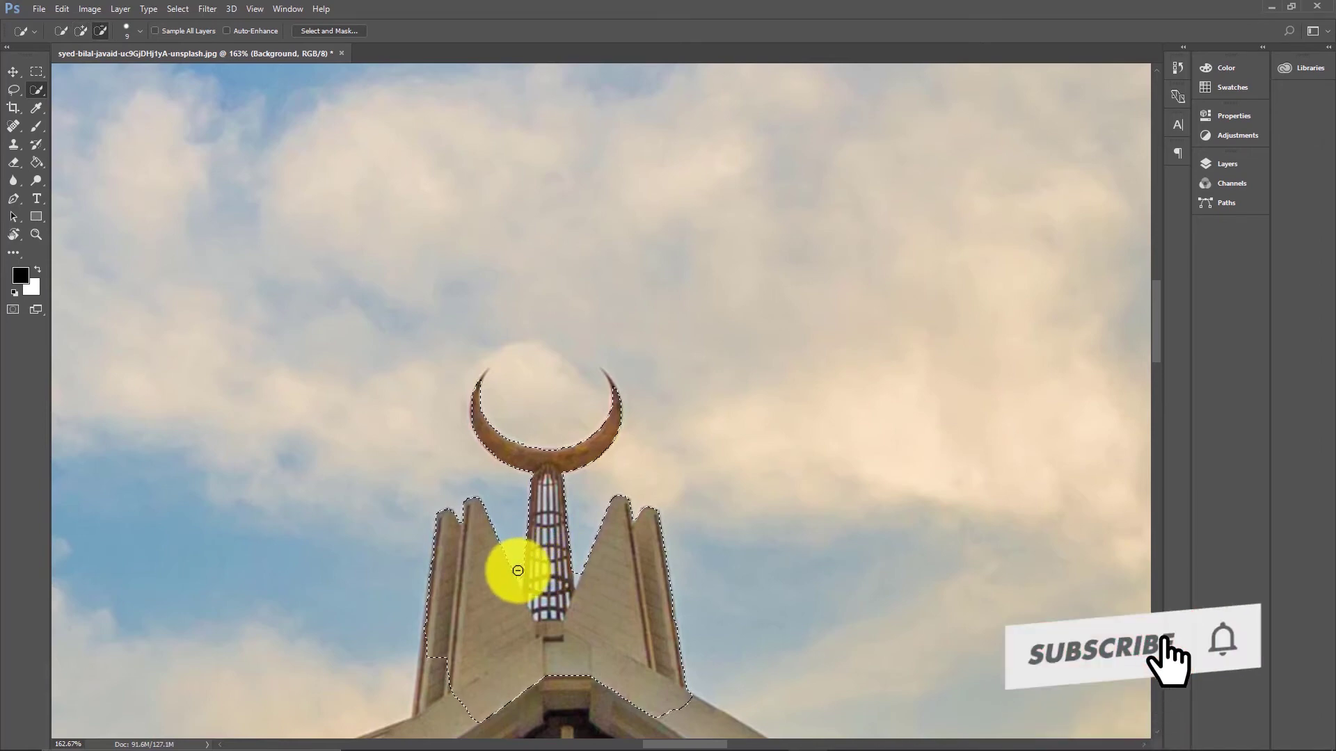
Refine the selection along the lower edge of the left concrete fin at the roof peak.
scroll(517, 568, "down", 5)
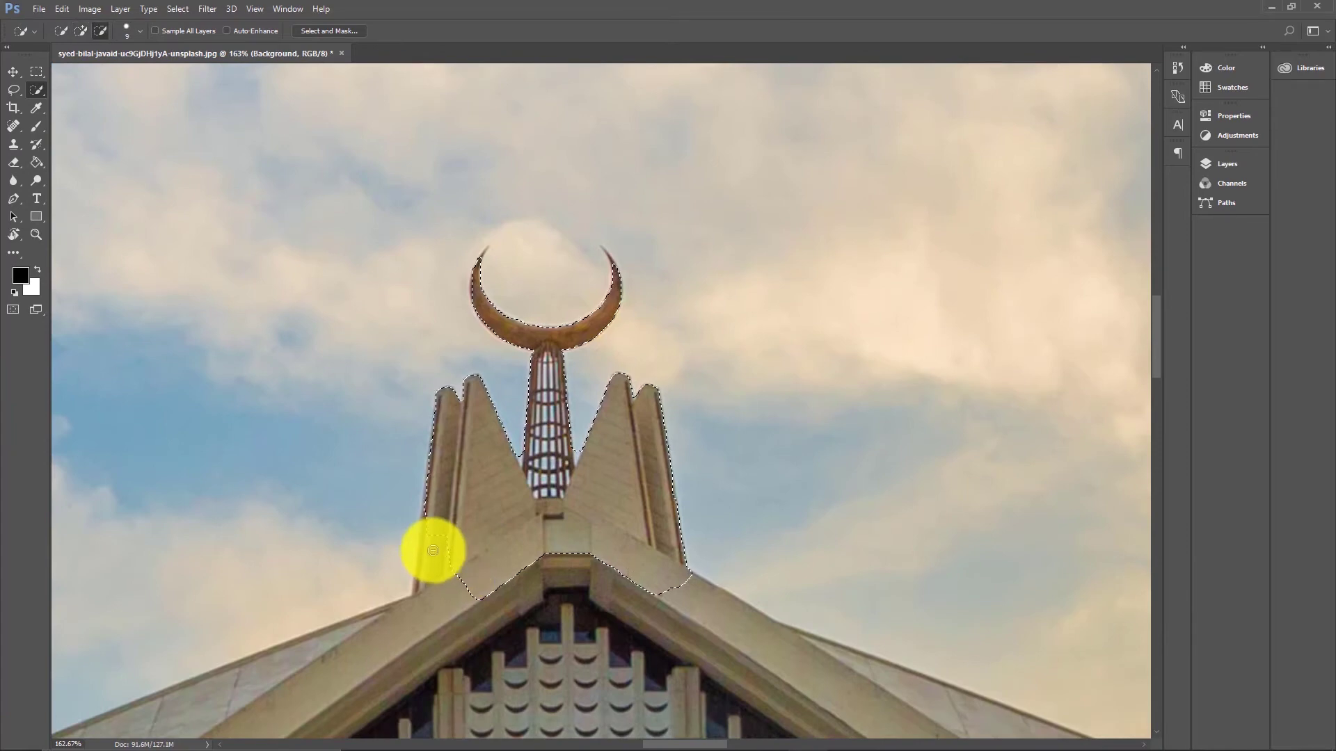
left_click_drag(433, 550, 430, 562)
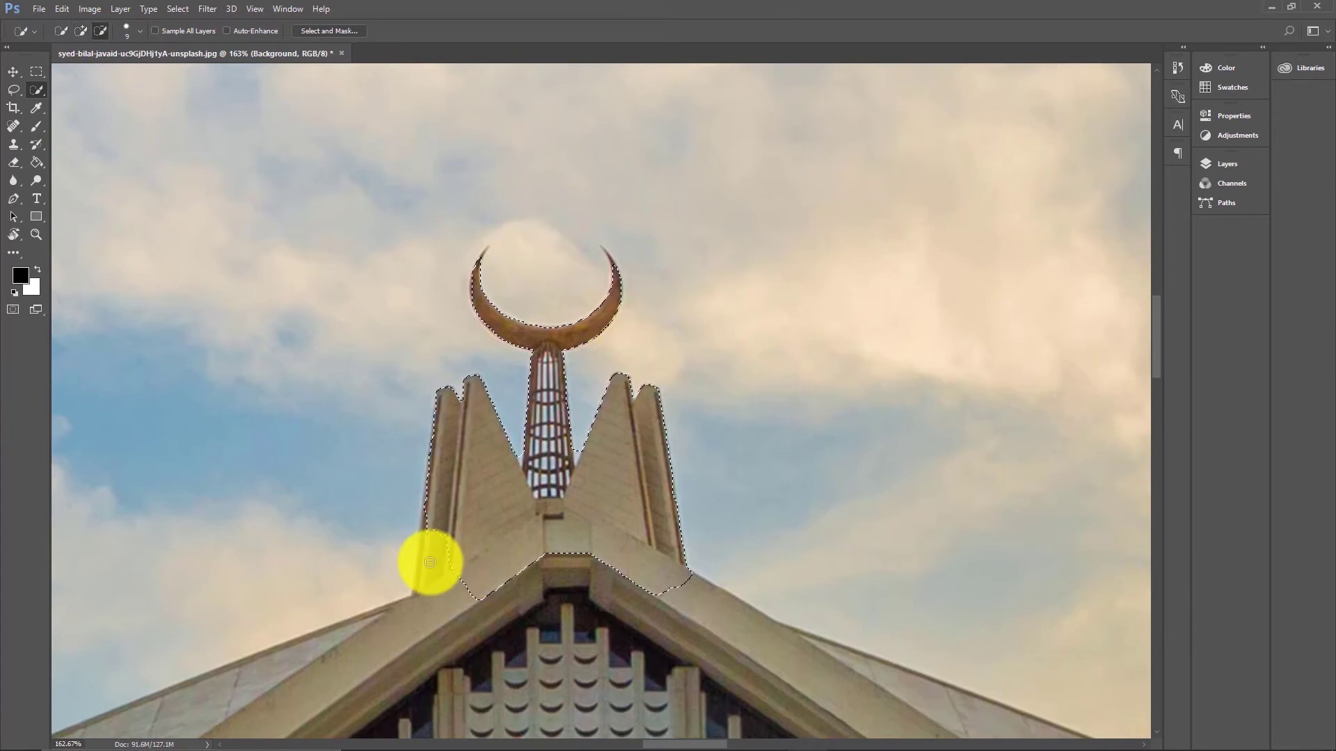
mouse_move(432, 556)
left_mouse_down()
mouse_move(436, 537)
mouse_move(426, 578)
mouse_move(433, 515)
mouse_move(423, 565)
mouse_move(415, 540)
left_mouse_up()
Open the Select and Mask workspace for the current selection of minarets and roof peak.
scroll(585, 551, "down", 5)
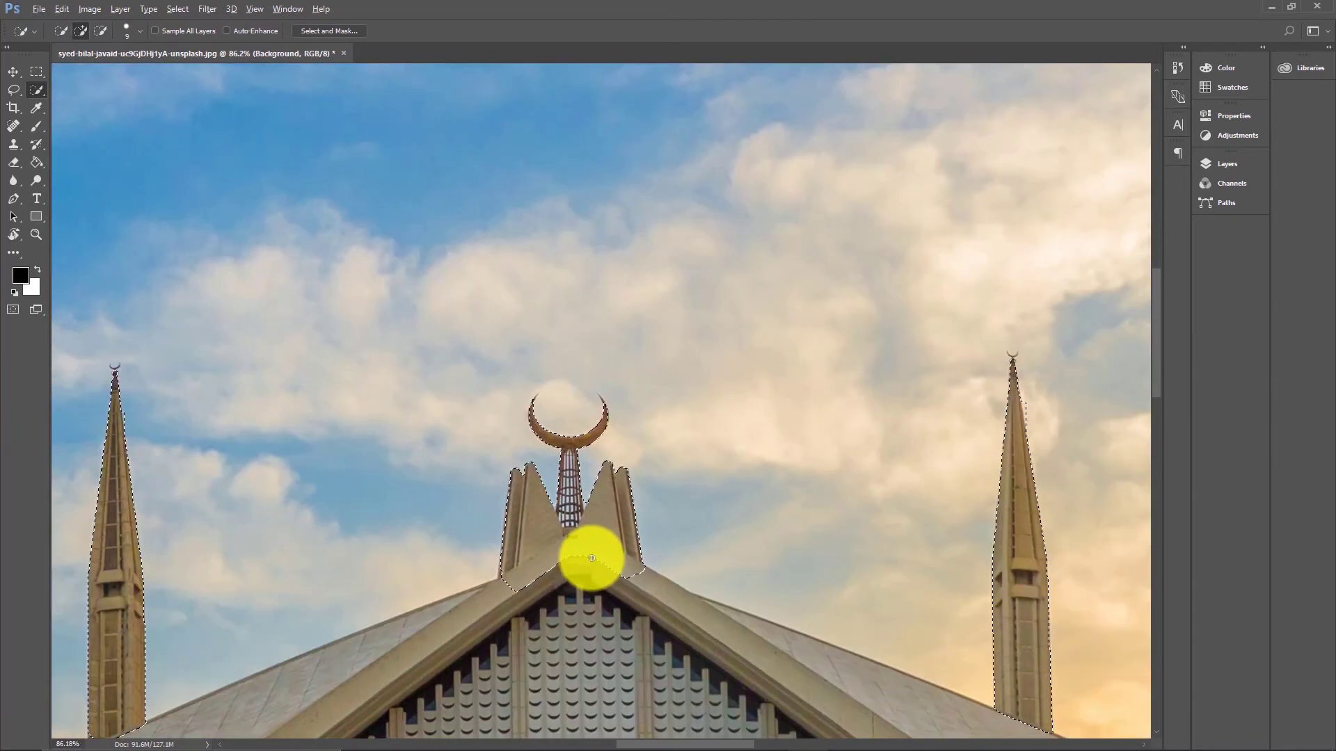
scroll(591, 558, "down", 4)
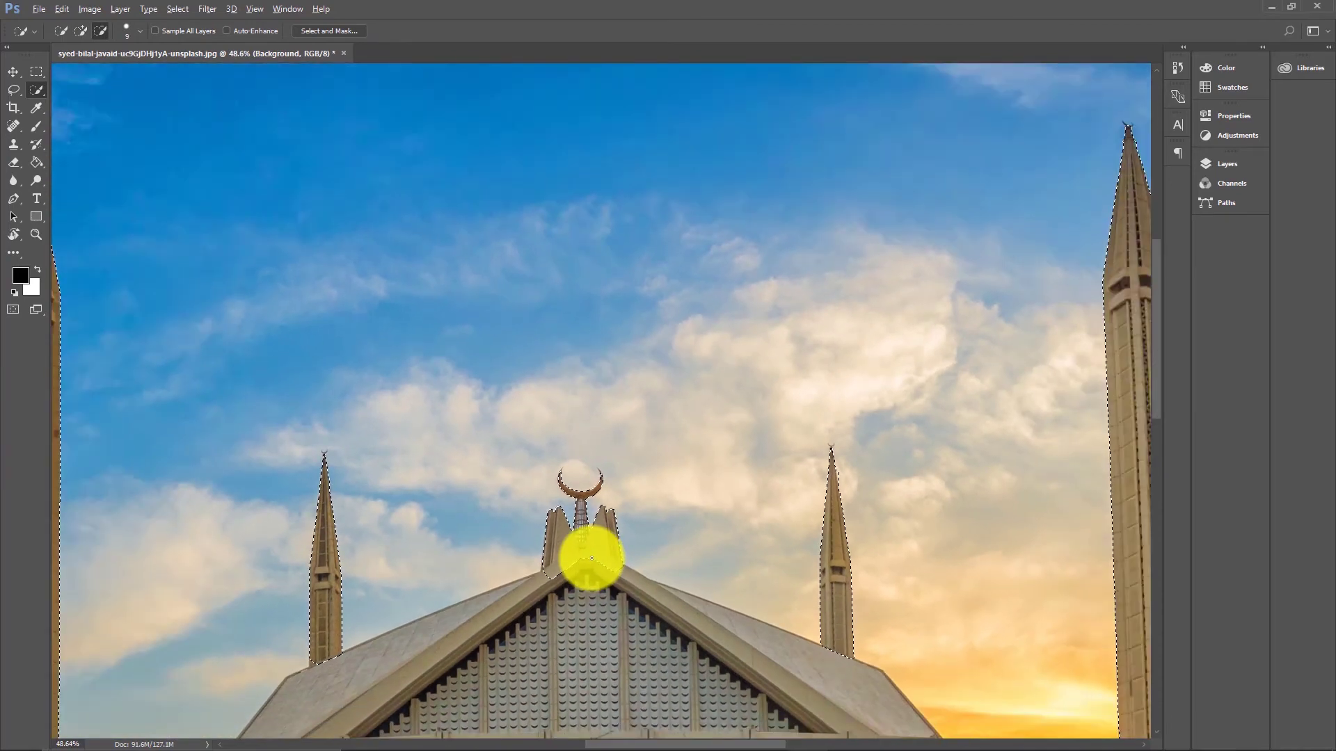
scroll(592, 558, "down", 2)
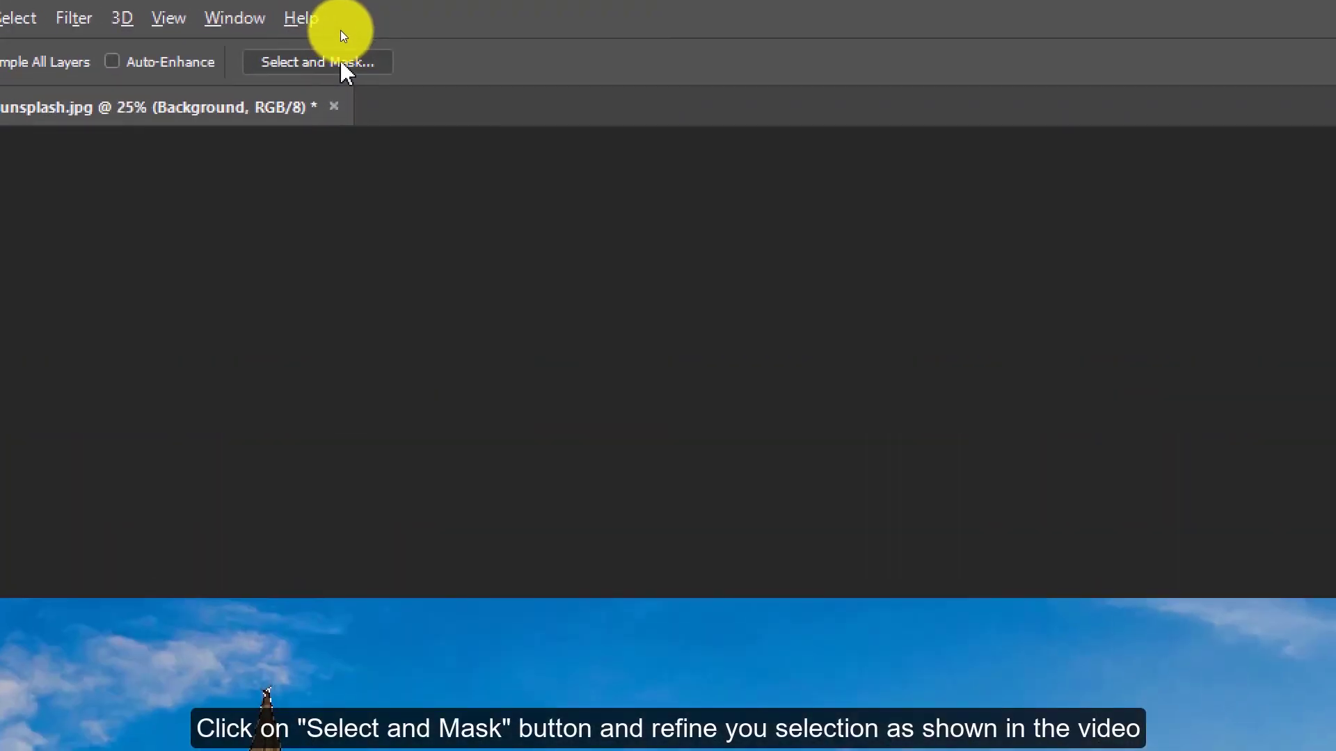
left_click(340, 35)
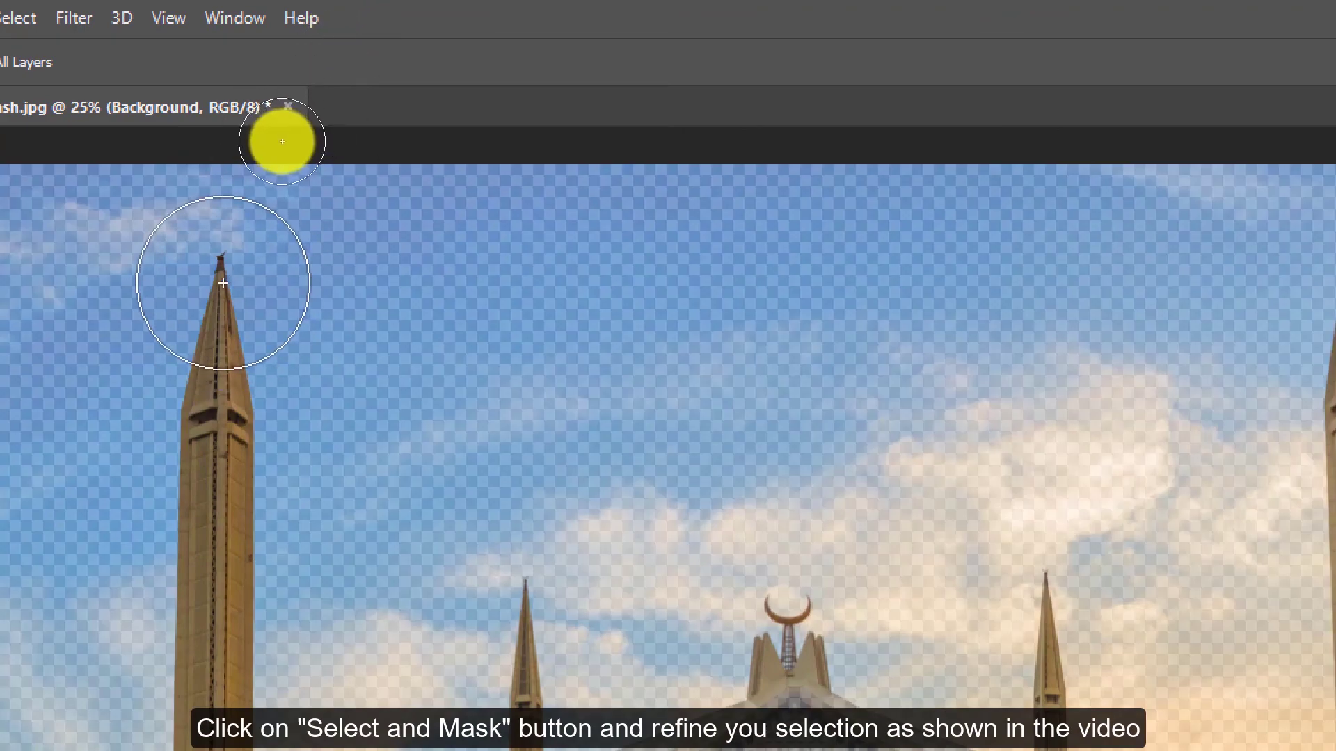
Reduce the refining brush to roughly the width of a spire and brush the tip of the tall left minaret.
key("bracketleft")
key("bracketleft")
key("bracketleft")
key("bracketleft")
key("bracketleft")
key("bracketleft")
key("bracketleft")
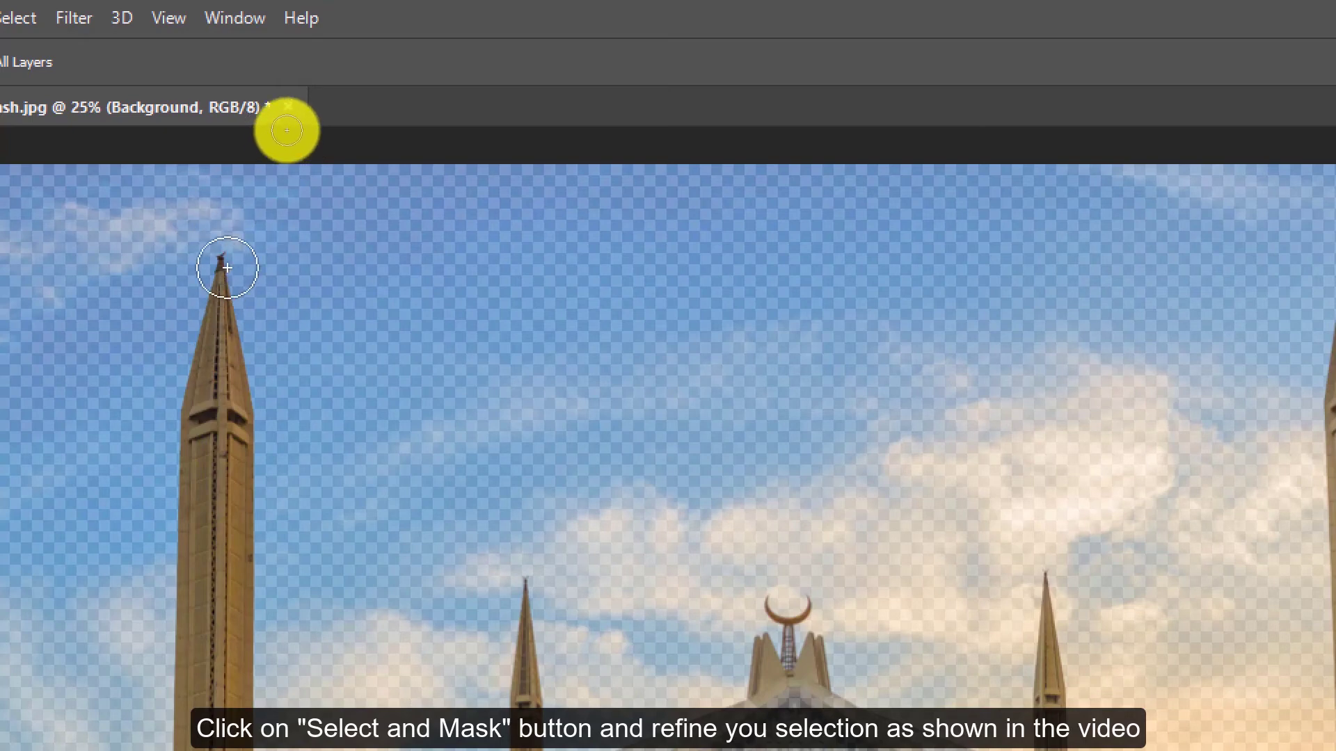
key("bracketleft")
key("bracketleft")
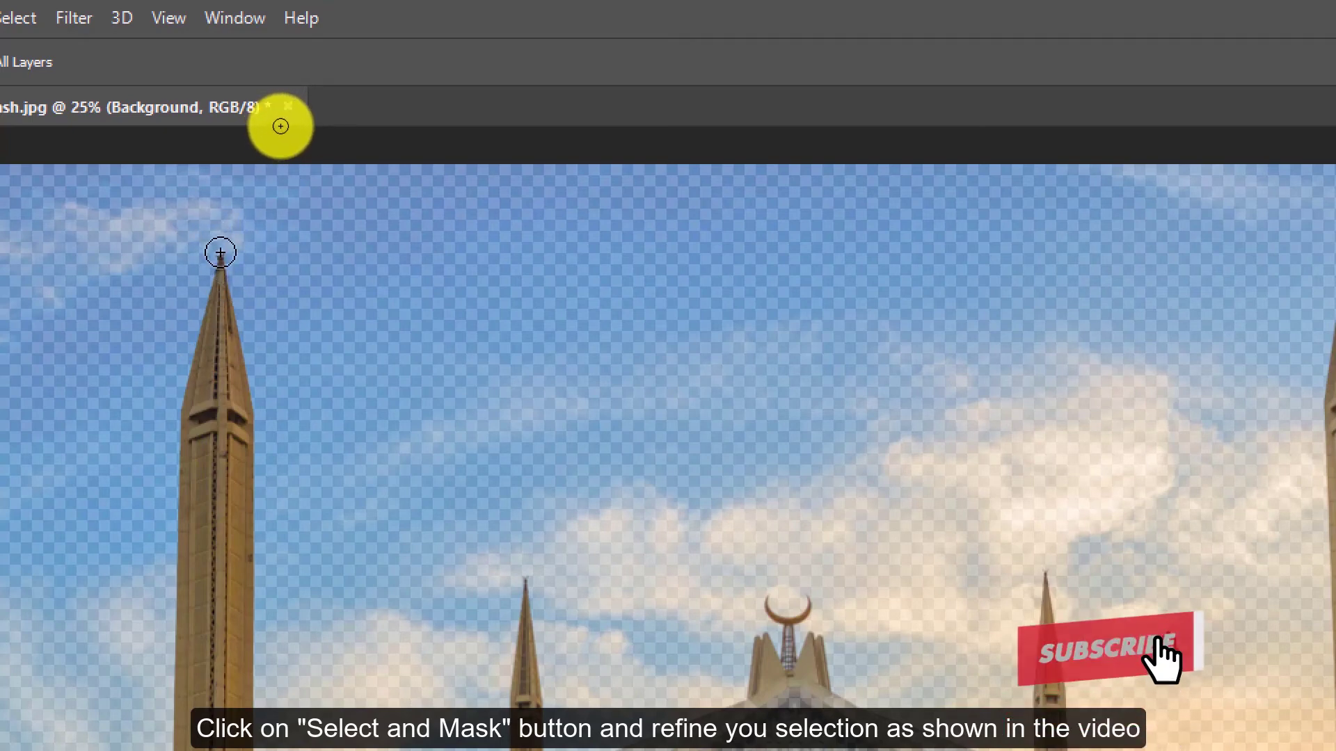
left_click(225, 252)
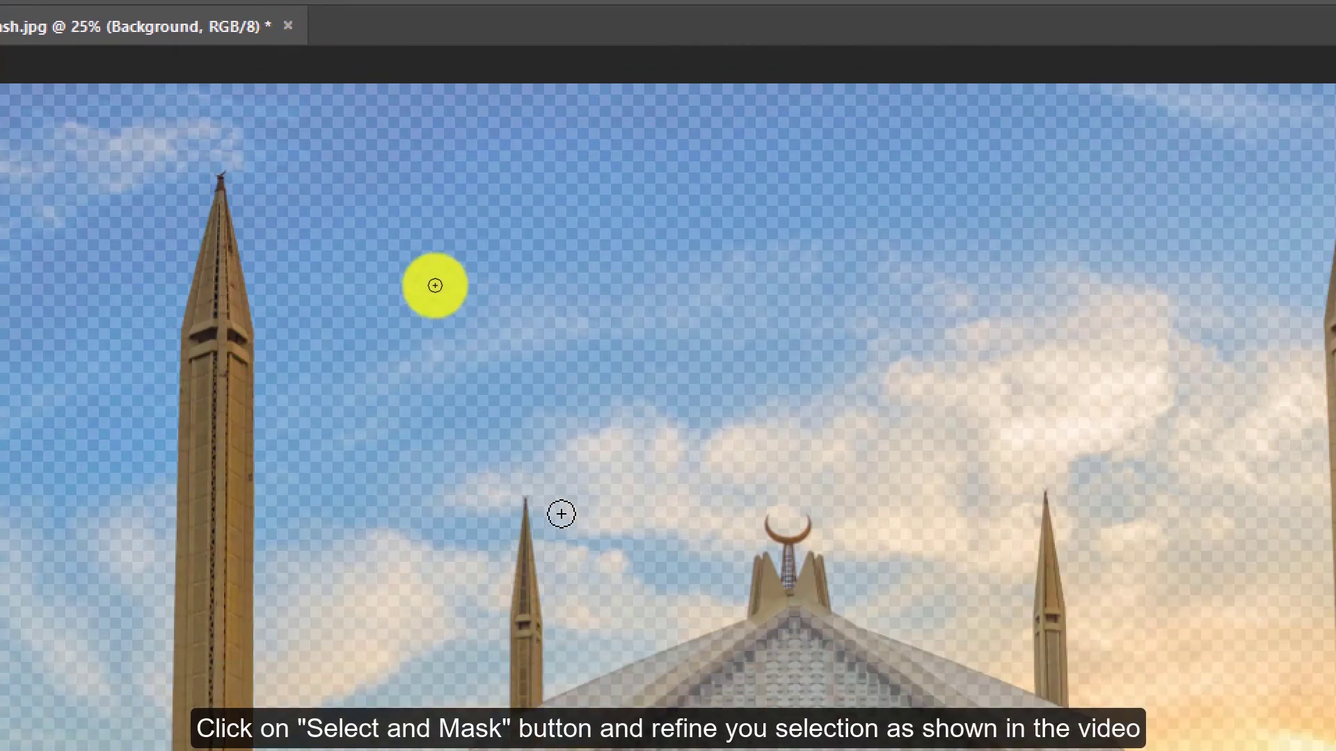
Refine the selection at the tips of the small left minaret and the tall right minaret.
left_click(527, 497)
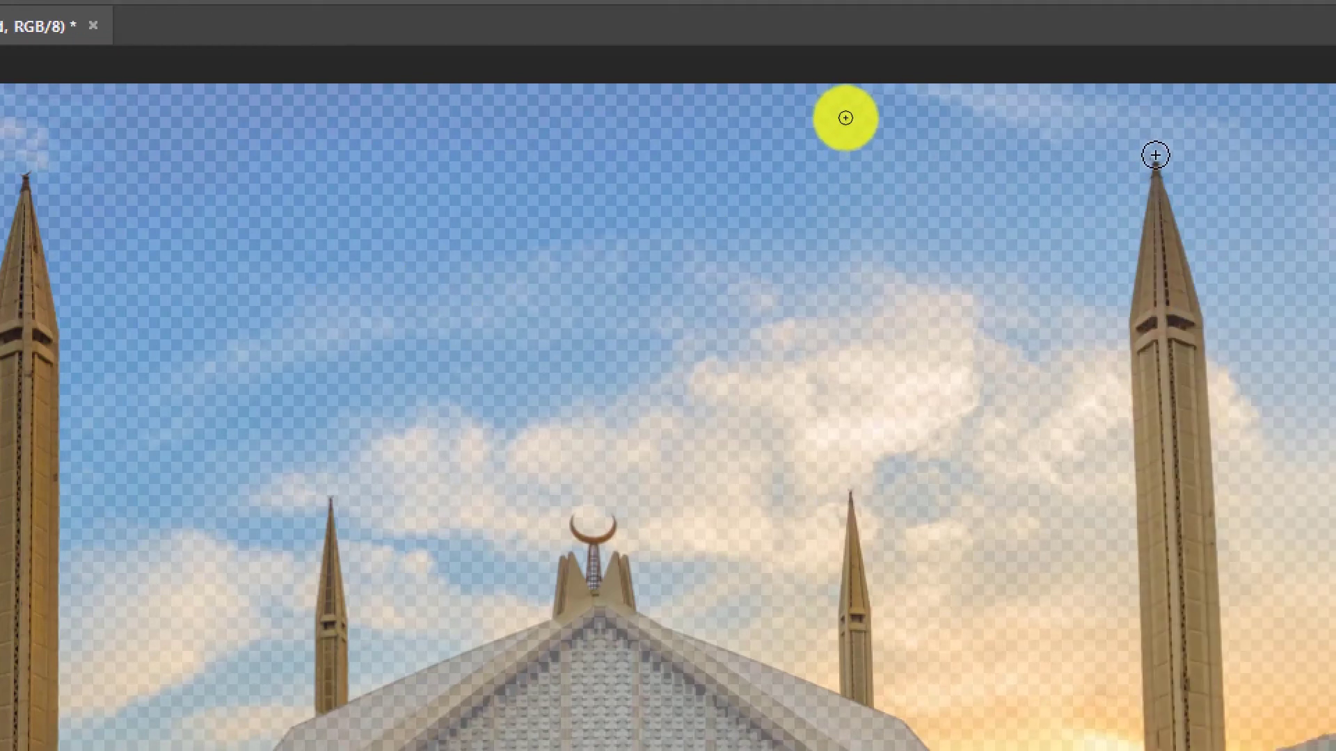
left_click_drag(1155, 161, 1158, 203)
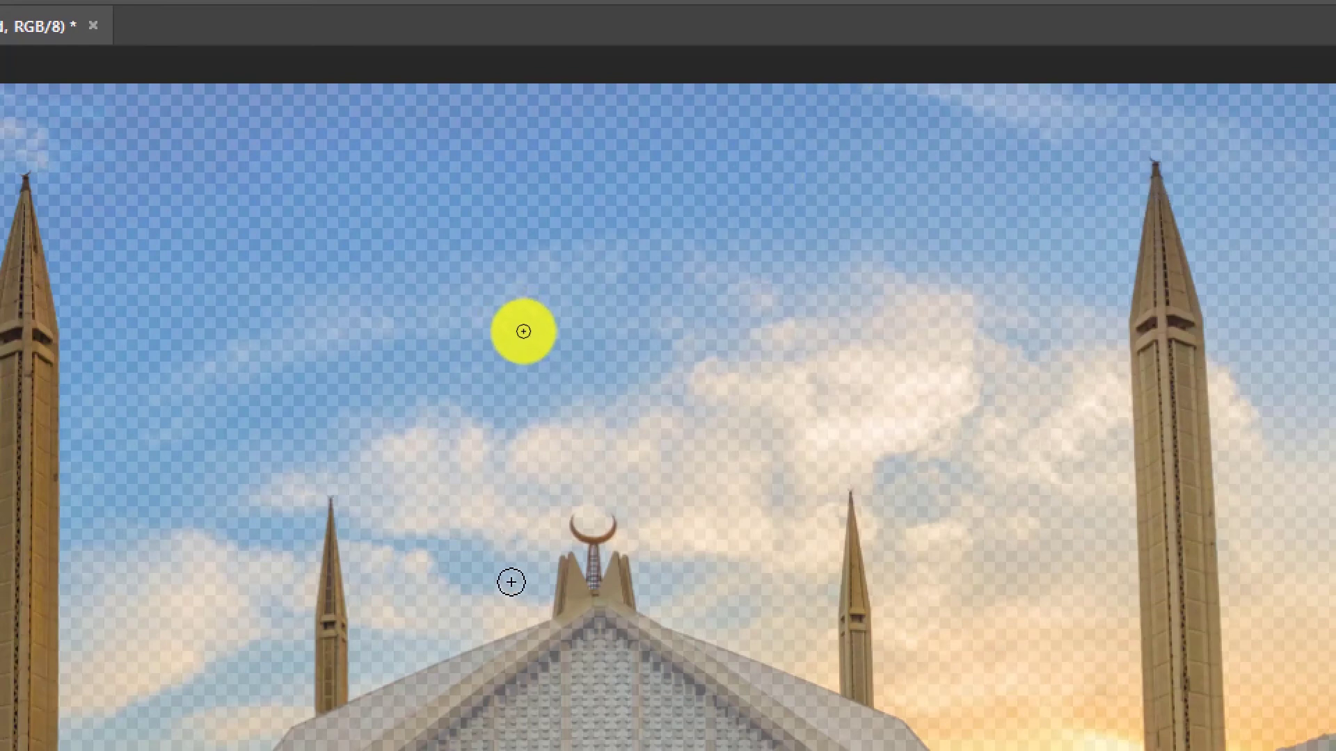
scroll(511, 582, "down", 2)
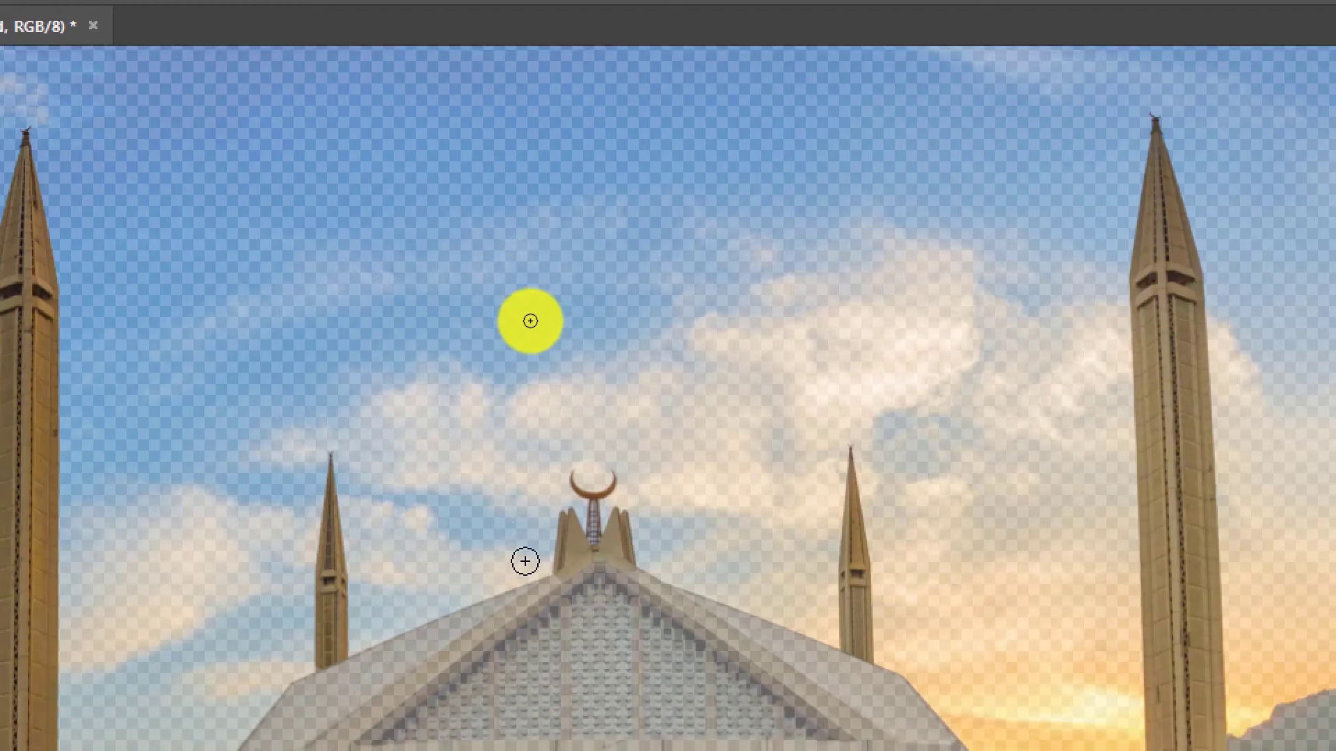
Commit the refined selection from Select and Mask and copy the selected minarets and roof peak to a new layer.
scroll(525, 561, "down", 10)
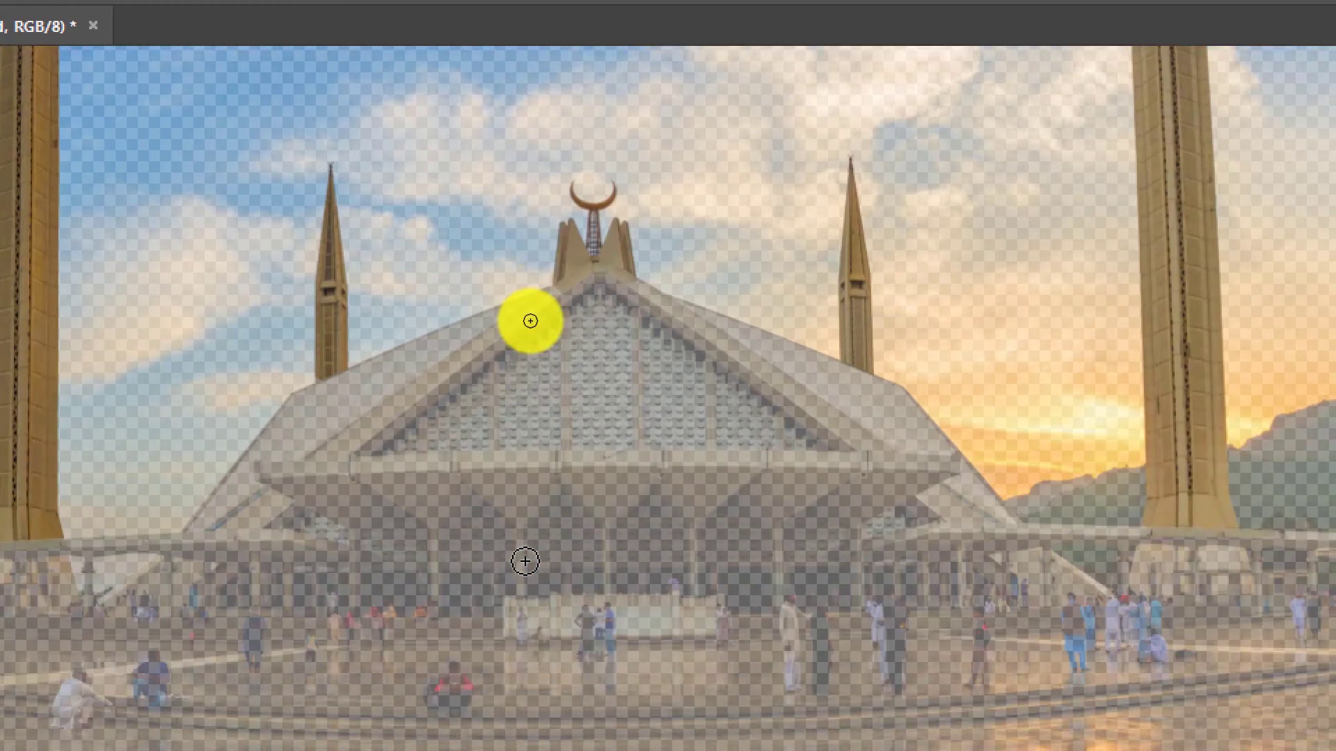
scroll(525, 561, "up", 3)
scroll(526, 561, "down", 3)
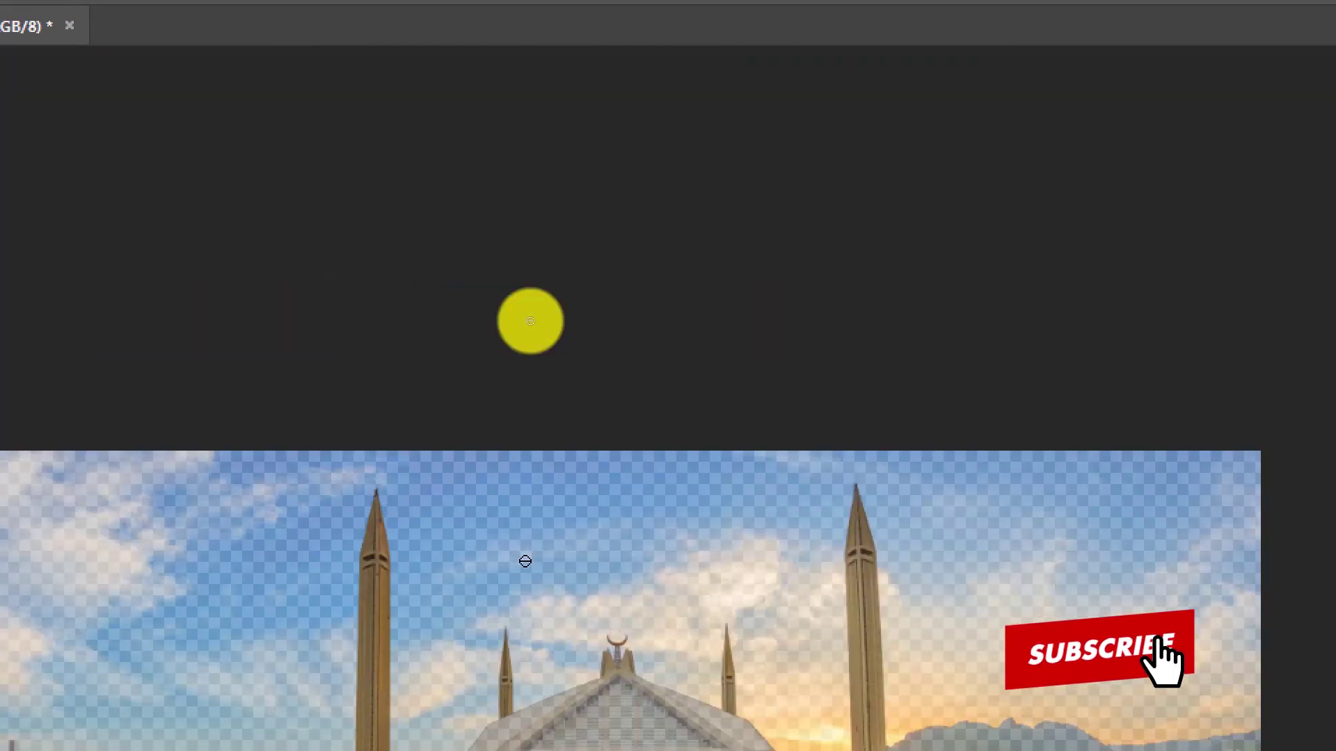
scroll(525, 562, "down", 1)
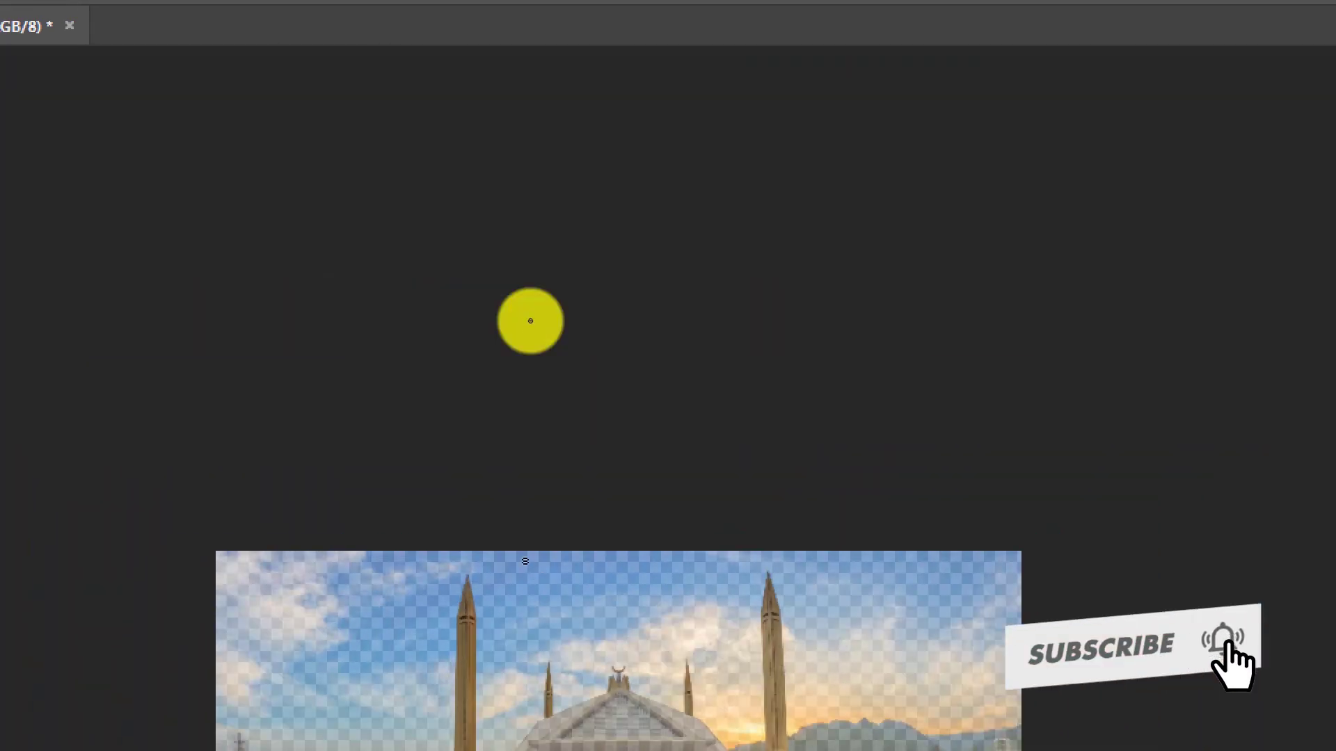
scroll(544, 382, "up", 3)
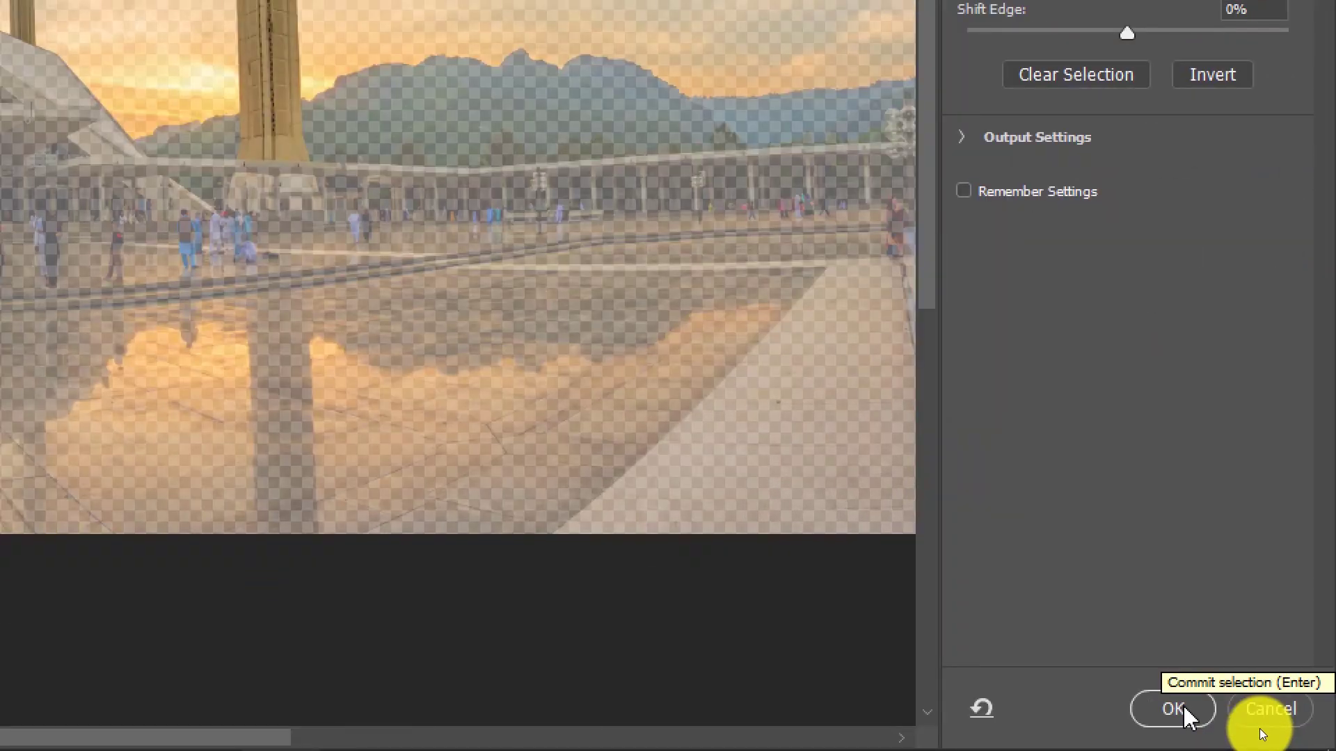
left_click(1260, 730)
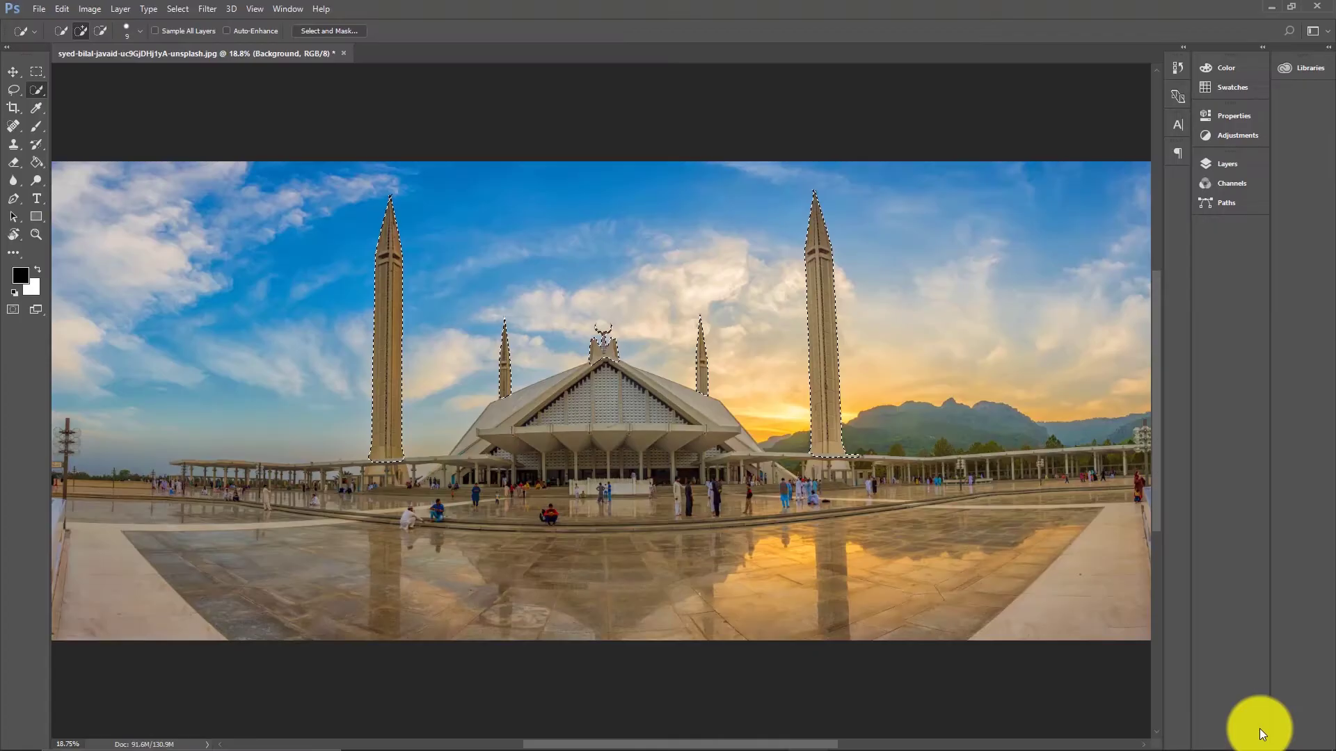
right_click(621, 400)
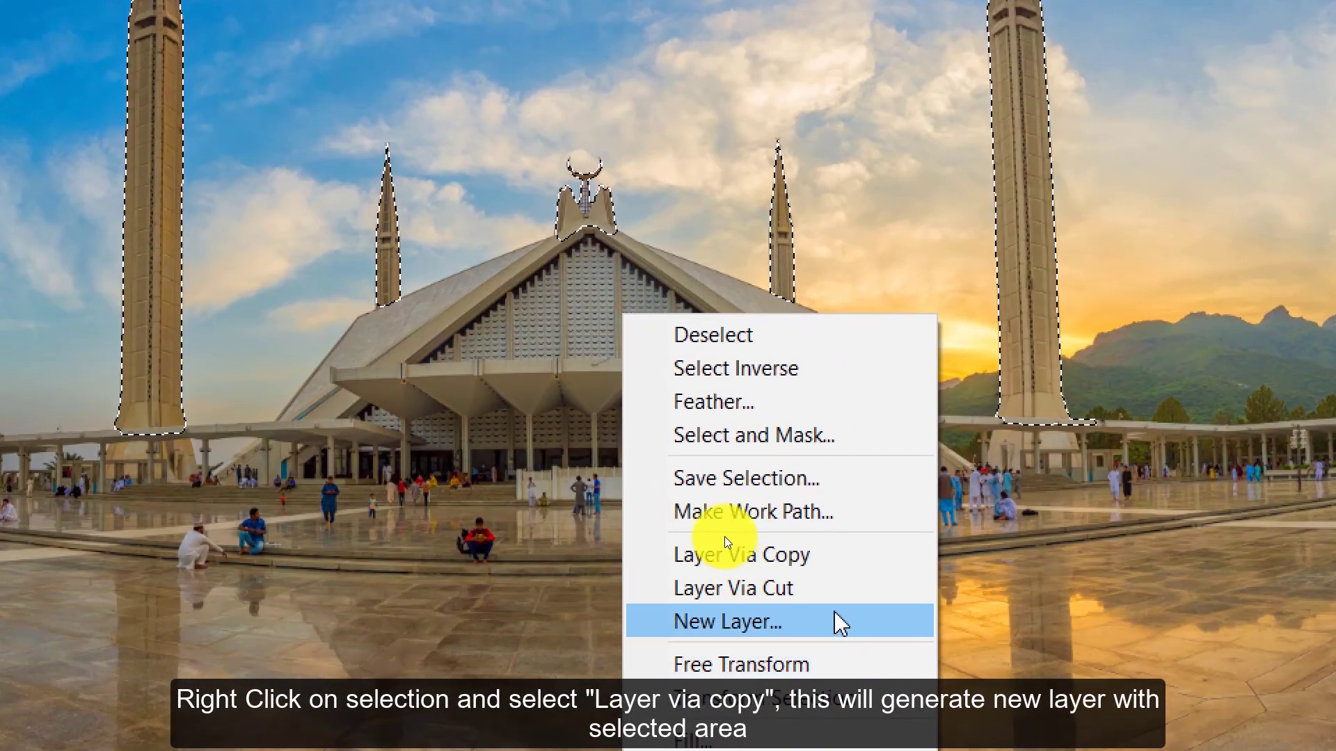
left_click(823, 547)
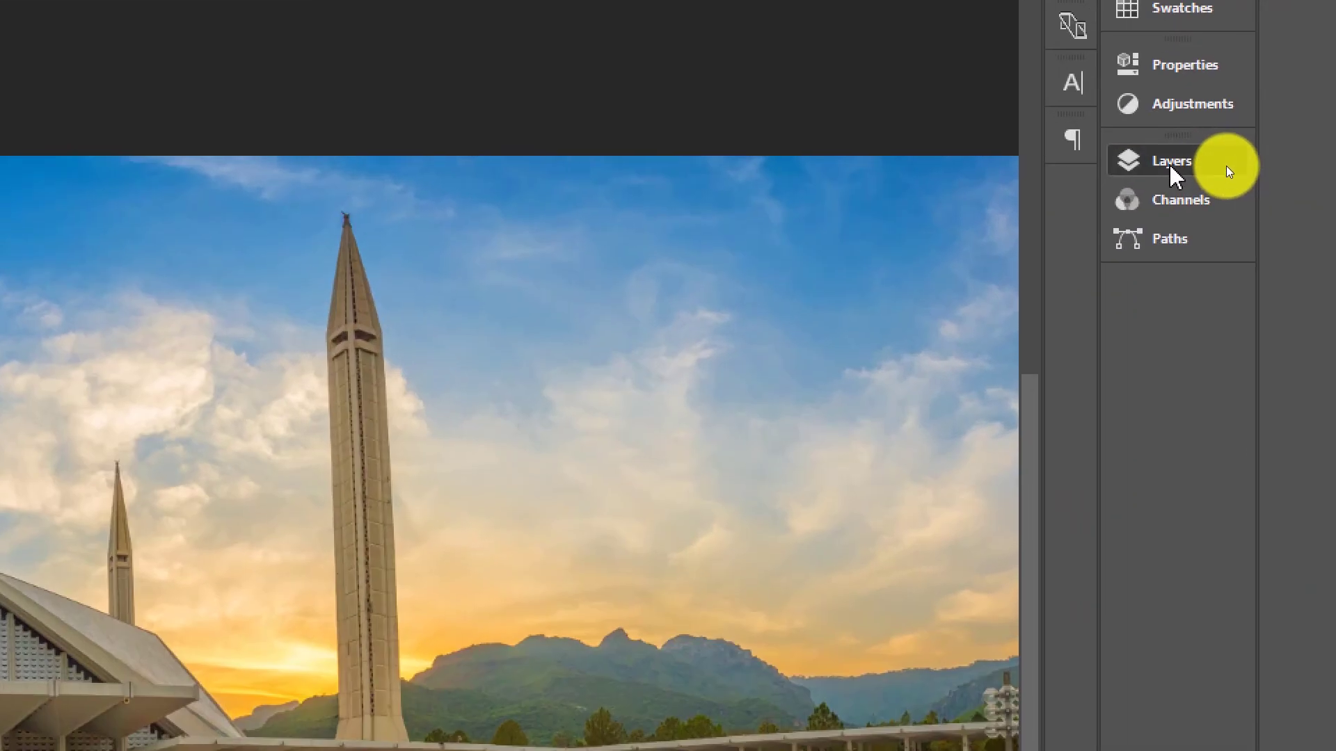
Unhide the ISLAMABAD text layer and move Layer 1 above it in the layer stack.
left_click(1226, 166)
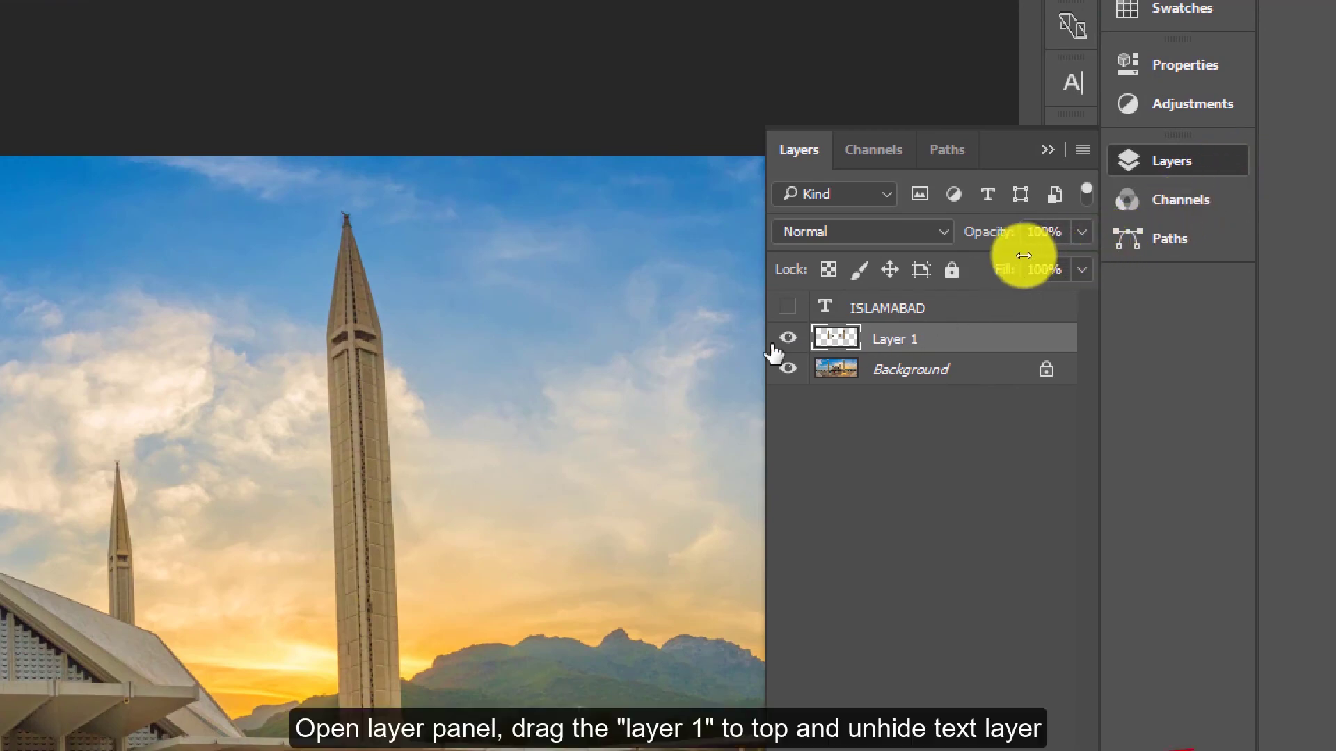
left_click(788, 307)
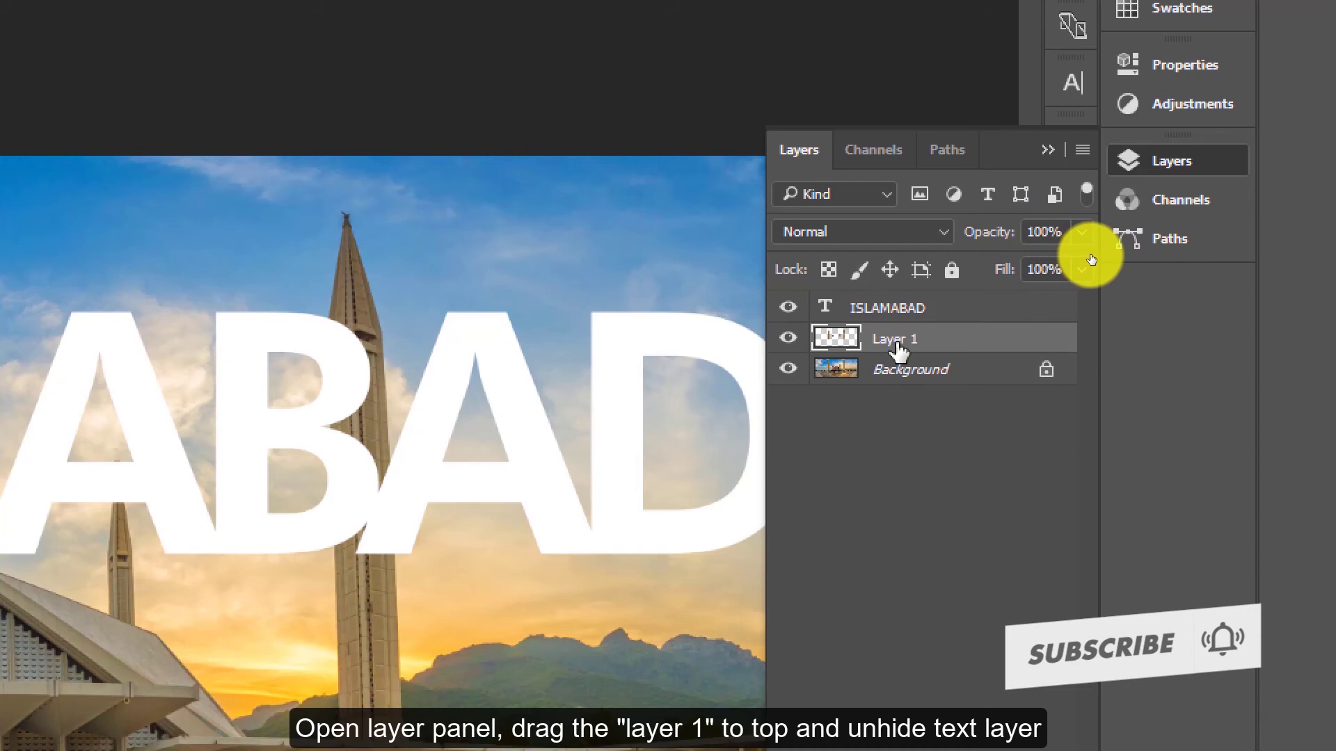
left_click_drag(895, 348, 896, 308)
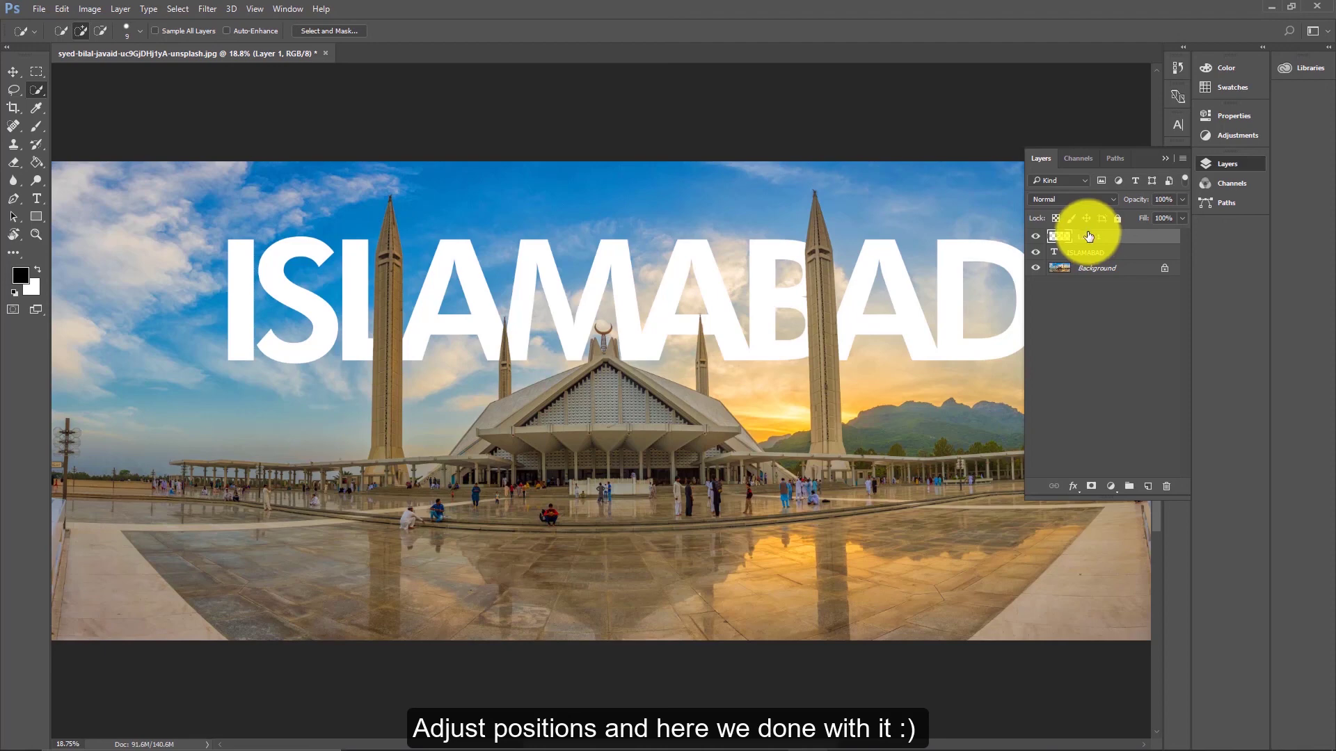
left_click(1163, 159)
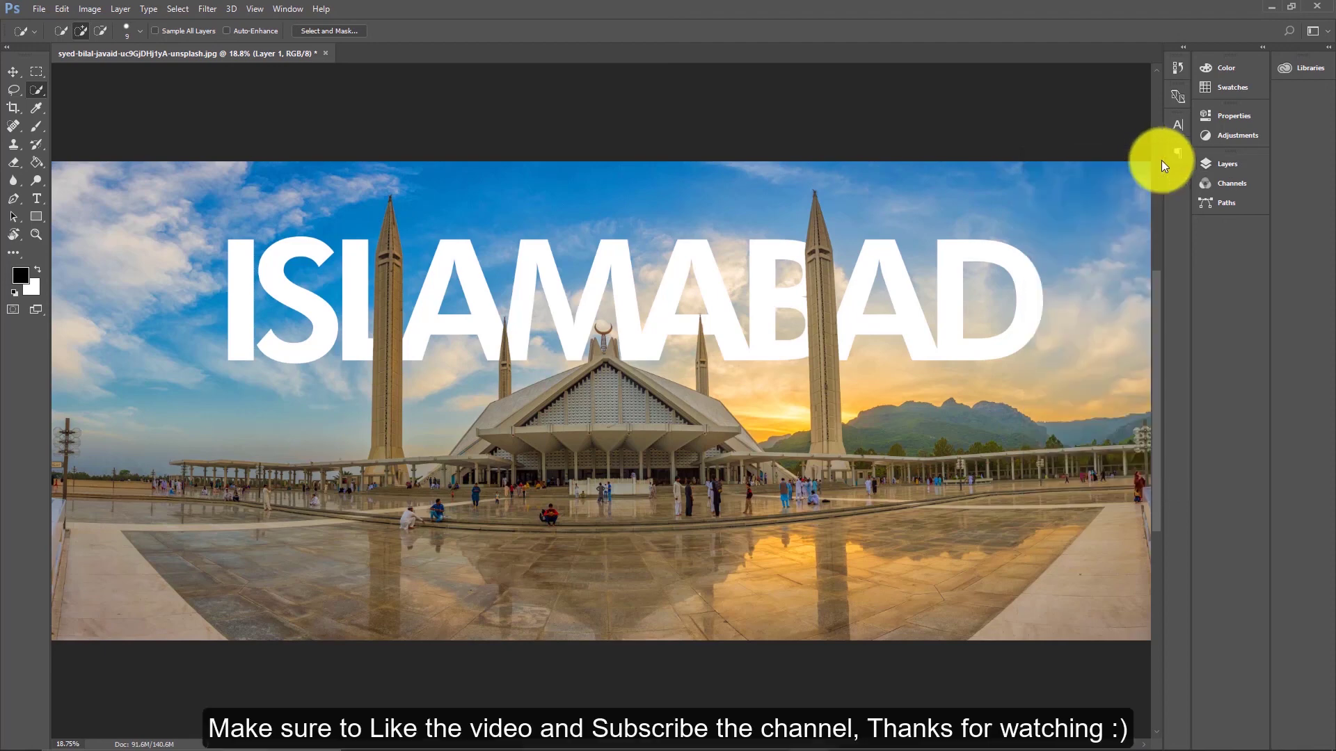